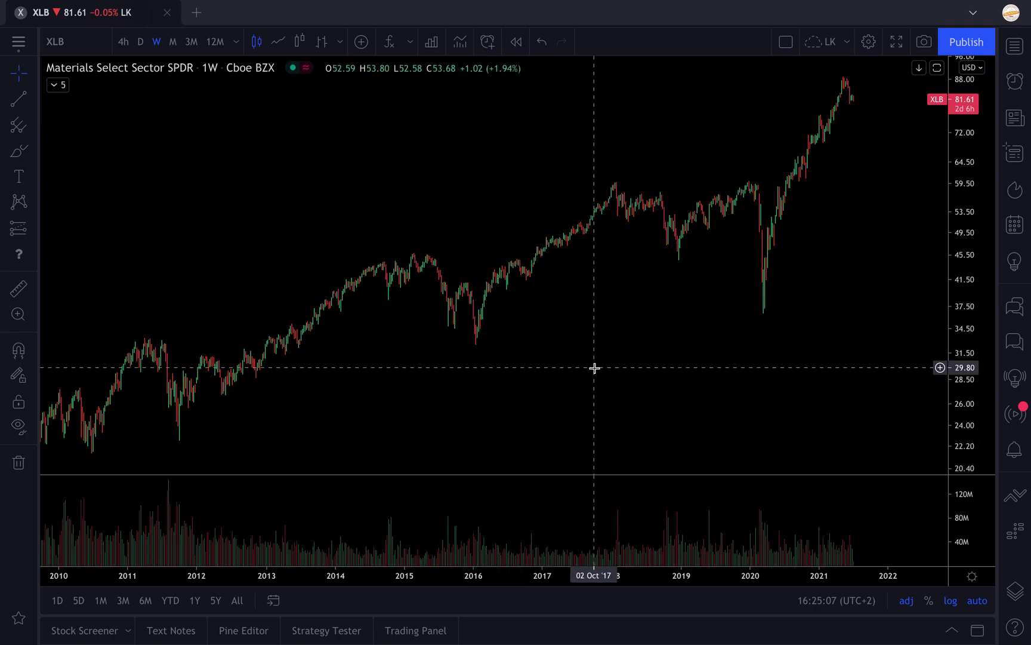
Open the Stock Screener (8996 matches) and check the saved screens and market lists without changing them.
click(76, 631)
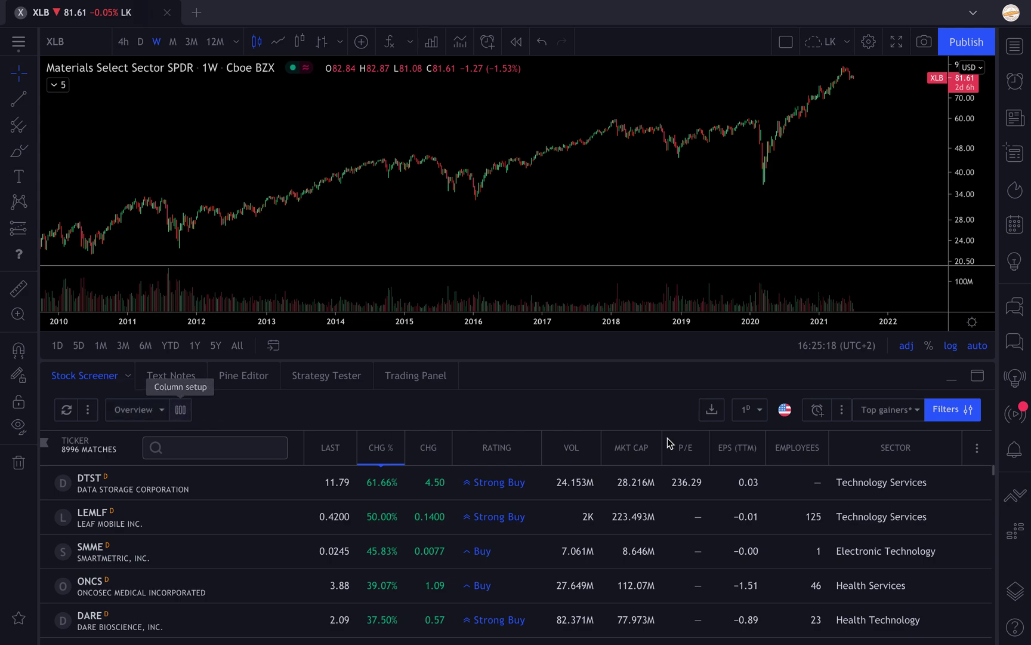
click(886, 410)
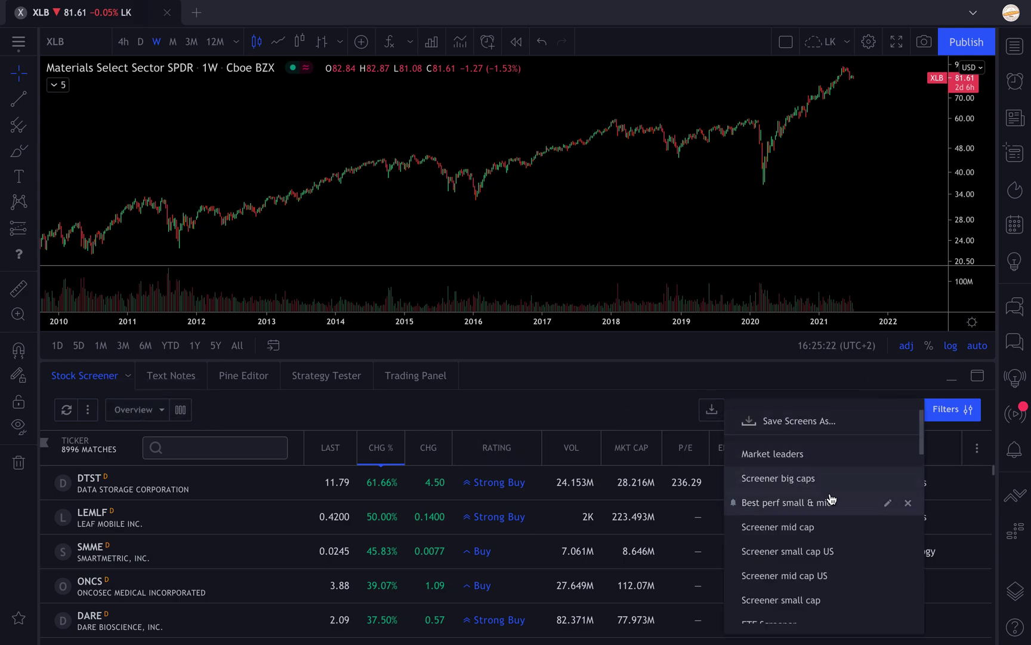
click(889, 410)
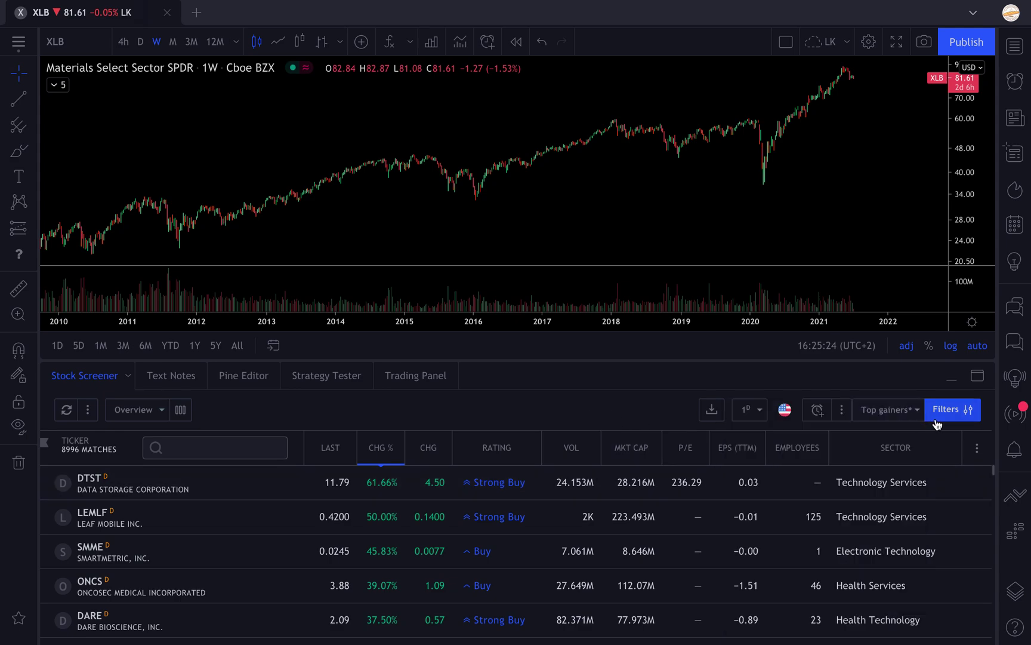
click(785, 411)
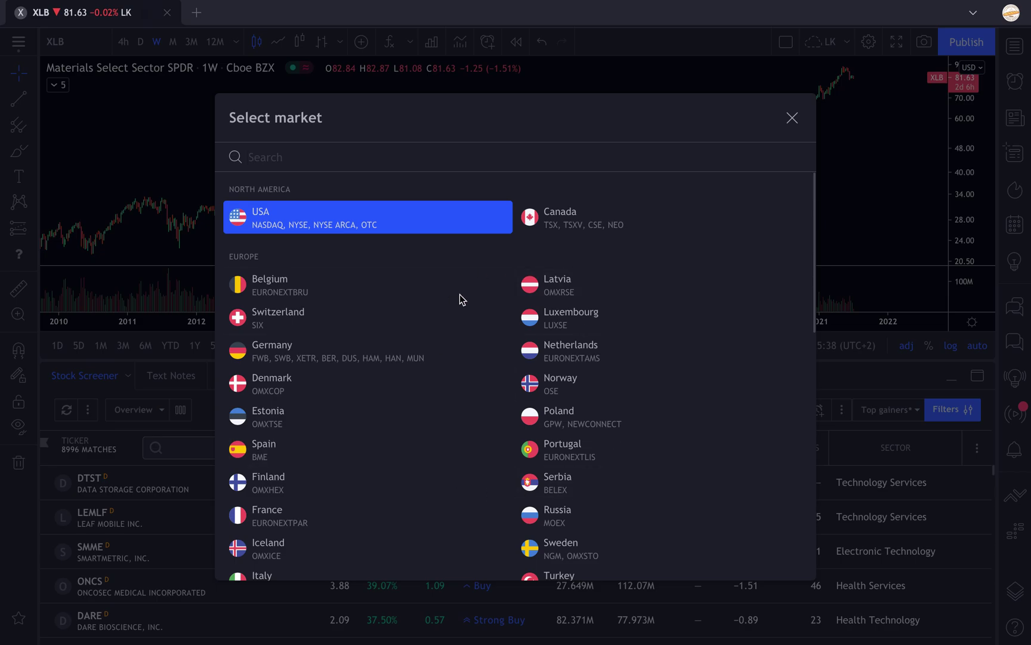
click(793, 117)
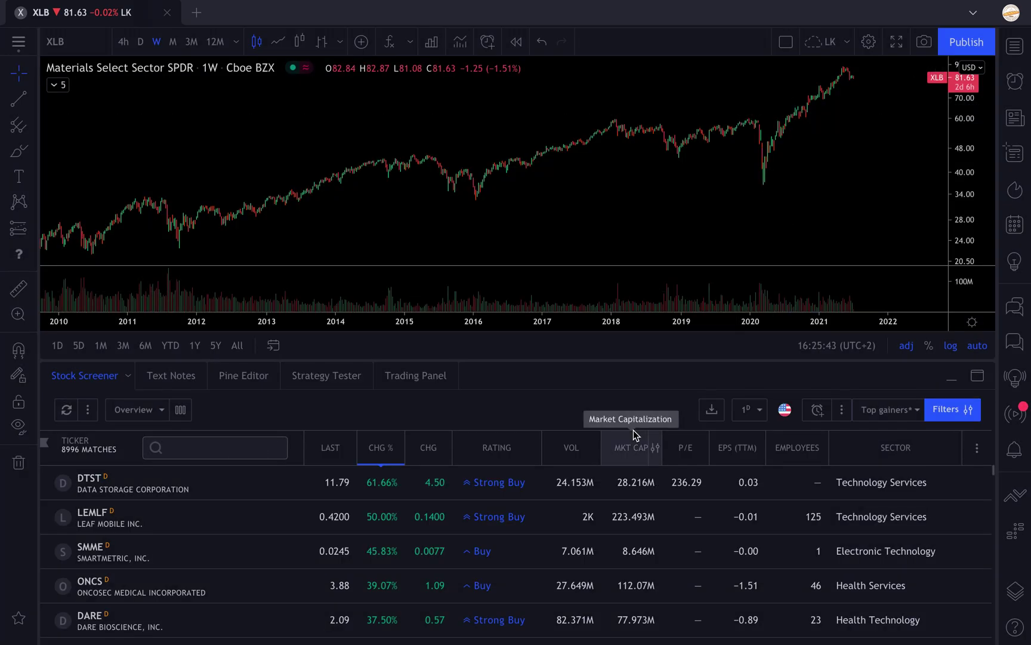
Add a Sector filter set to Health Technology, cutting results to 1058 matches.
click(943, 411)
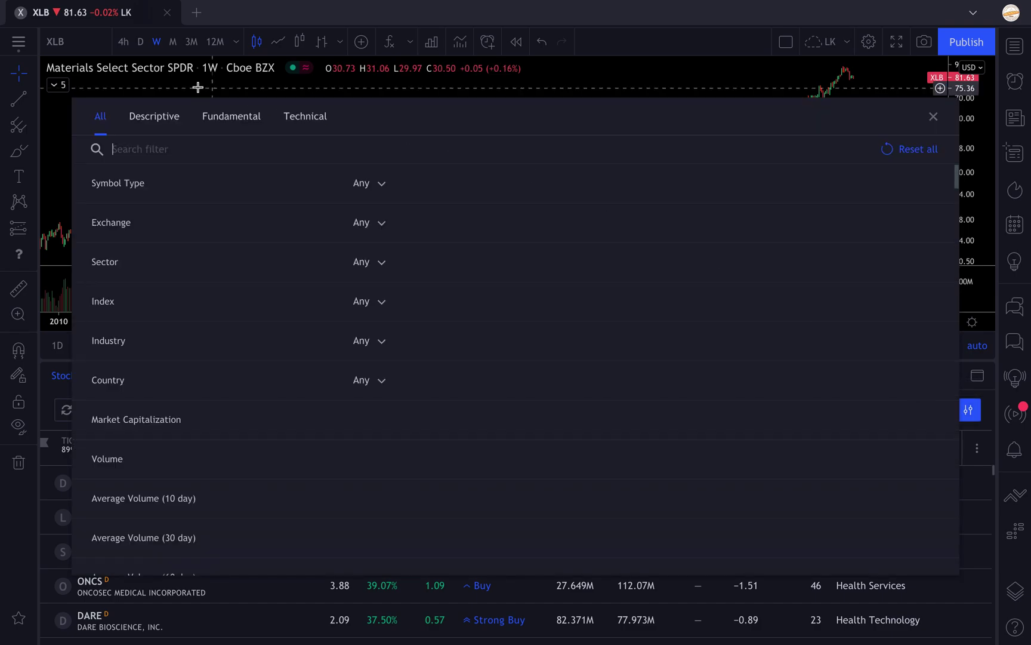
text(sector)
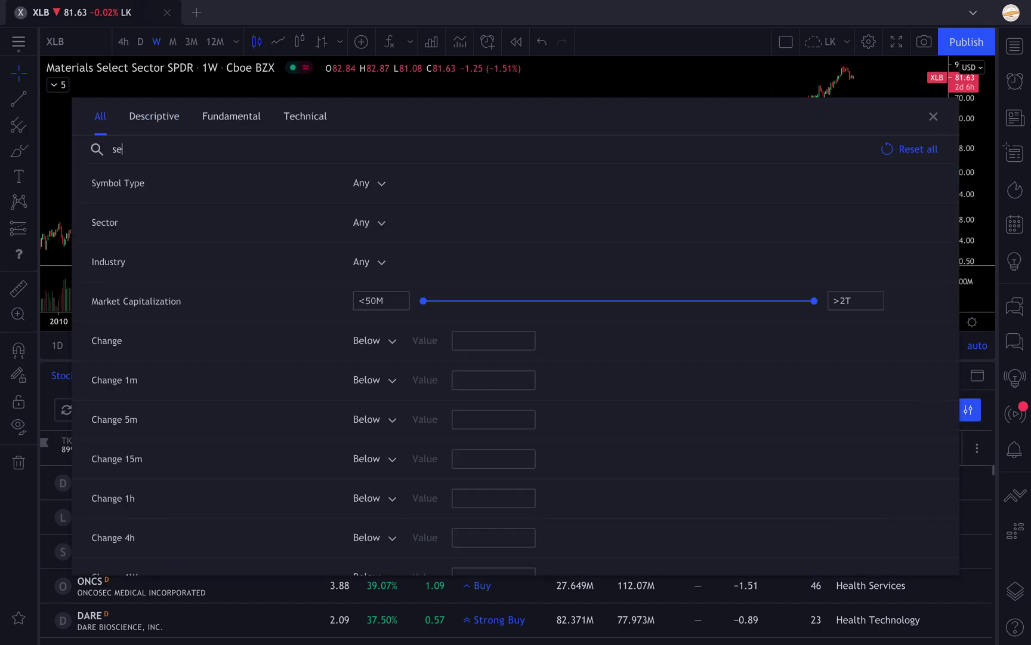
click(382, 188)
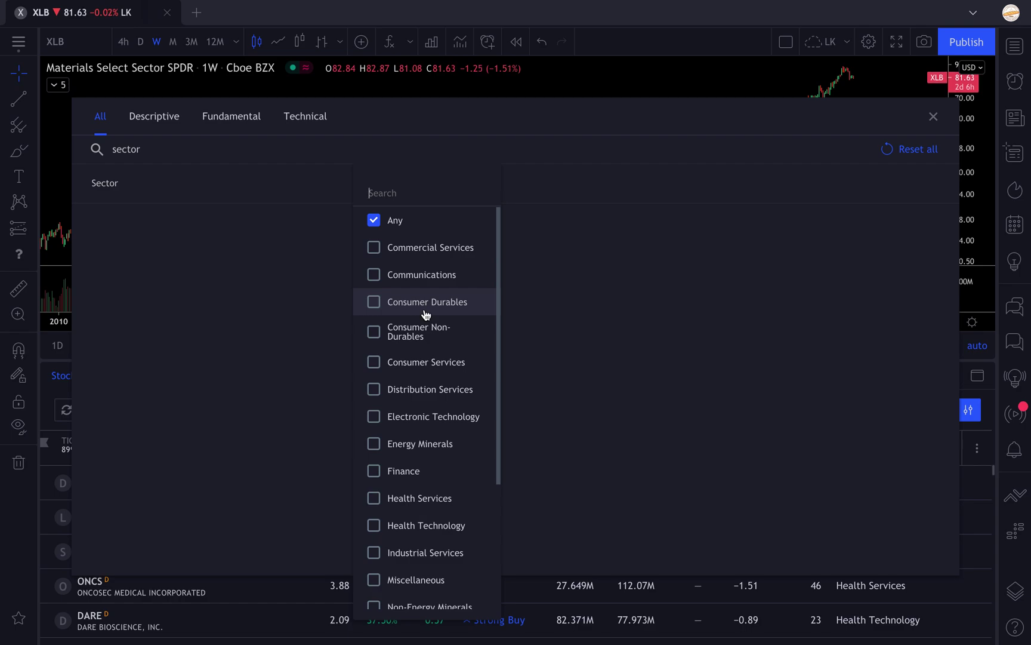
click(452, 528)
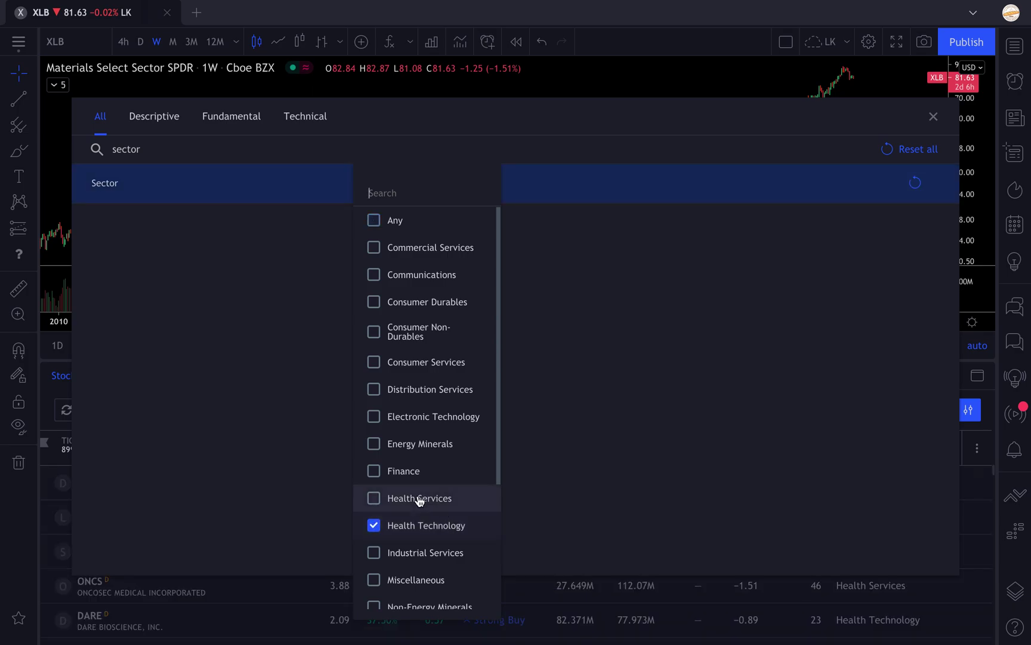
click(933, 116)
click(933, 116)
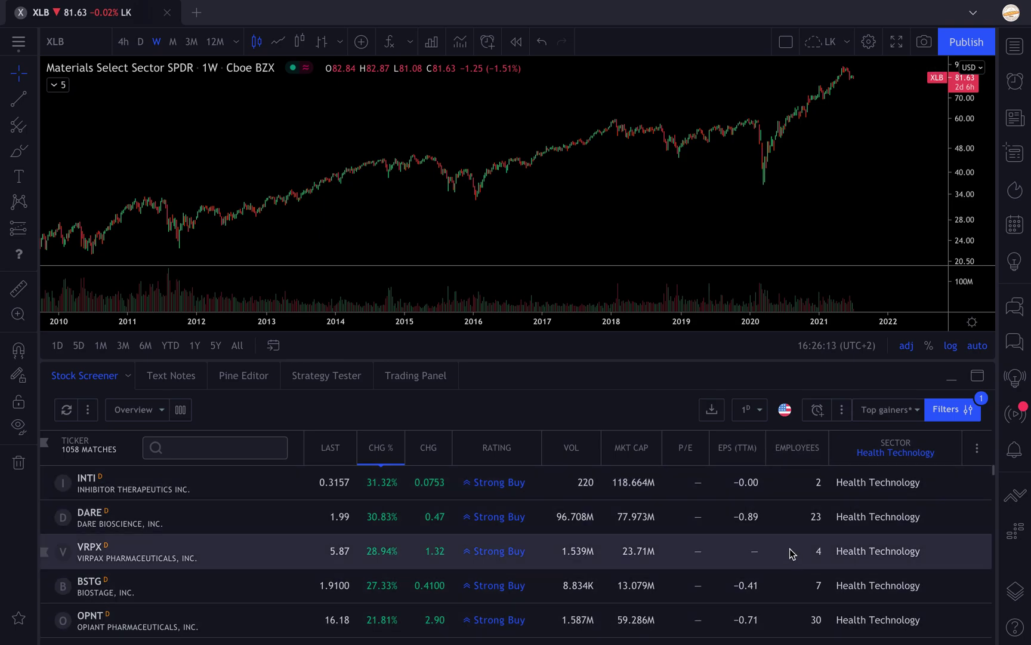
Check the market selection without changes and bring the filter settings back up.
click(785, 411)
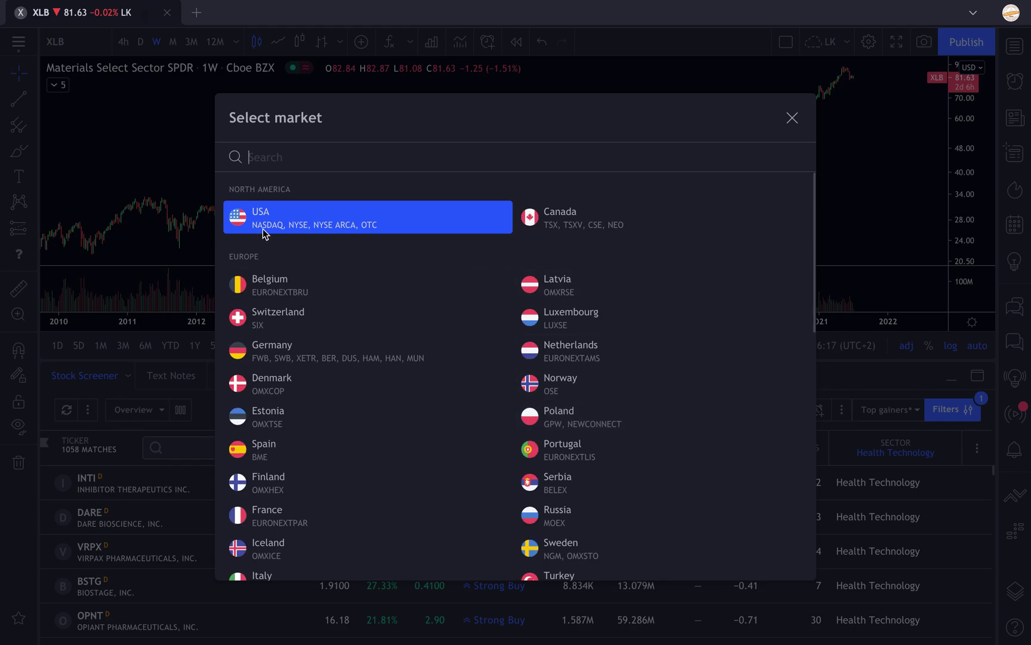
click(792, 117)
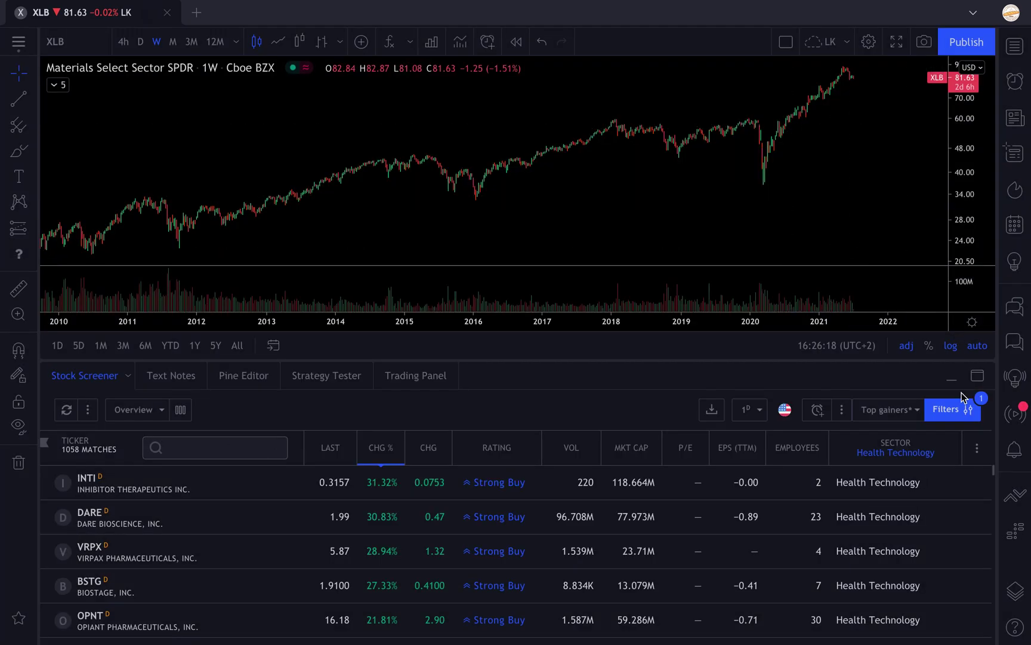
click(952, 410)
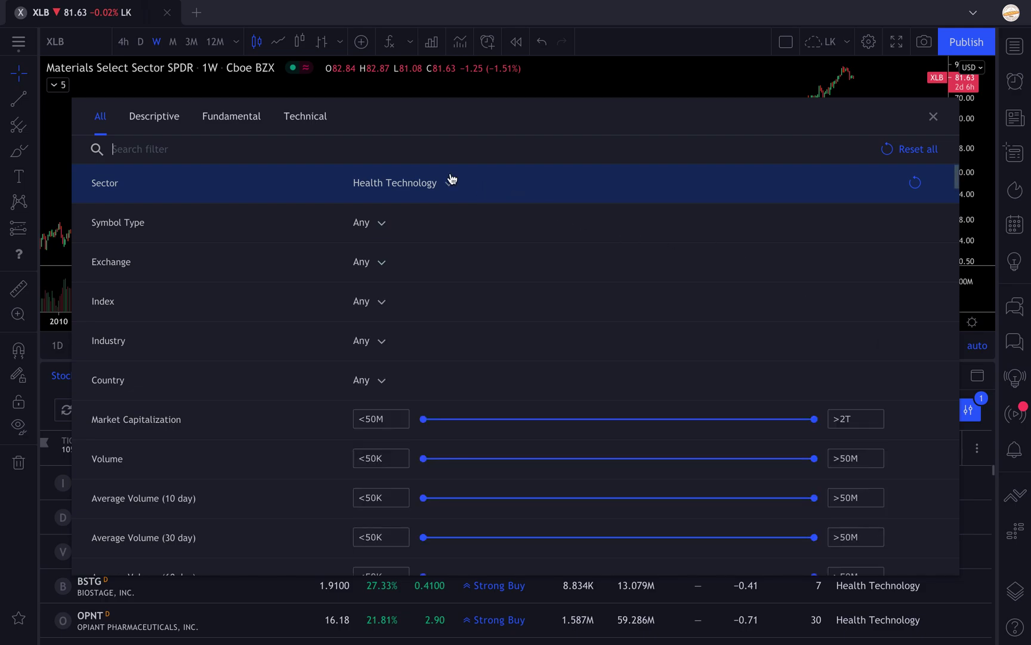
Add an Exchange filter for NASDAQ, leaving 863 Health Technology matches led by DARE.
text(exch)
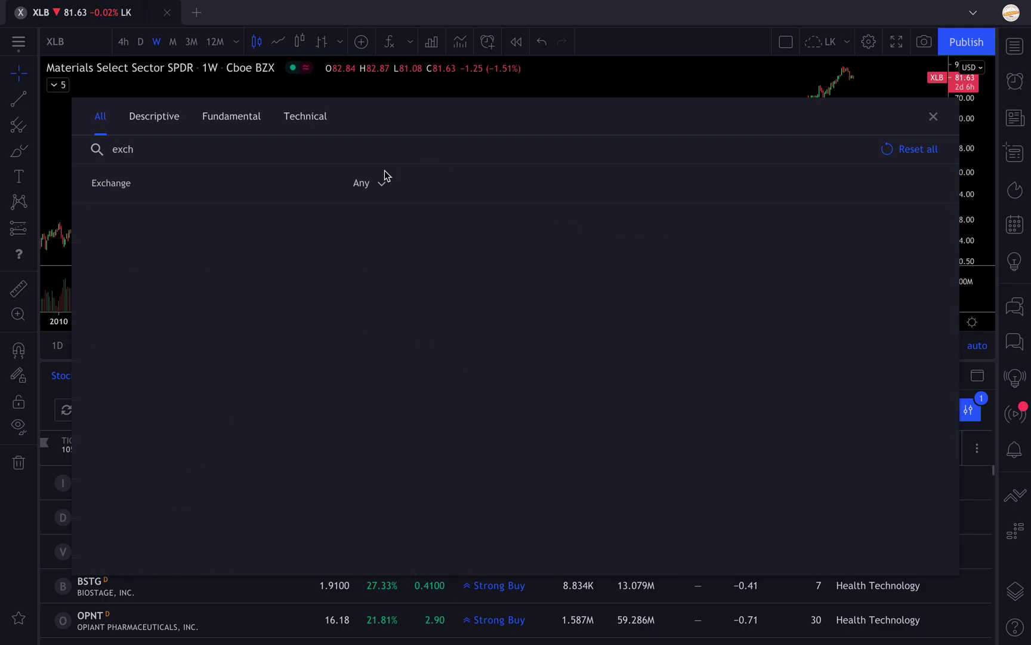
click(382, 180)
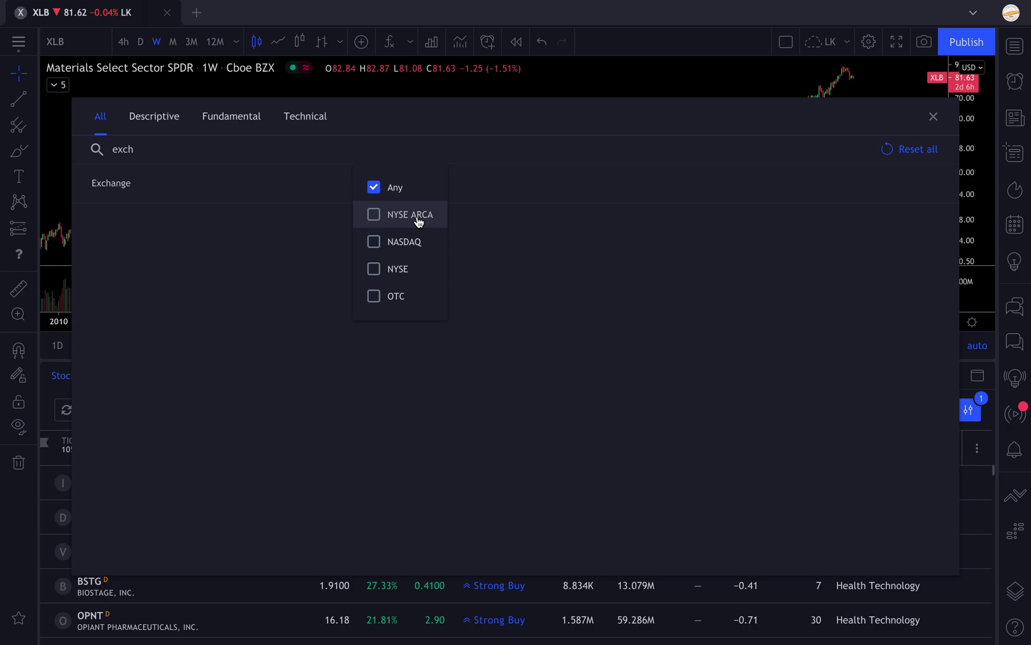
click(415, 242)
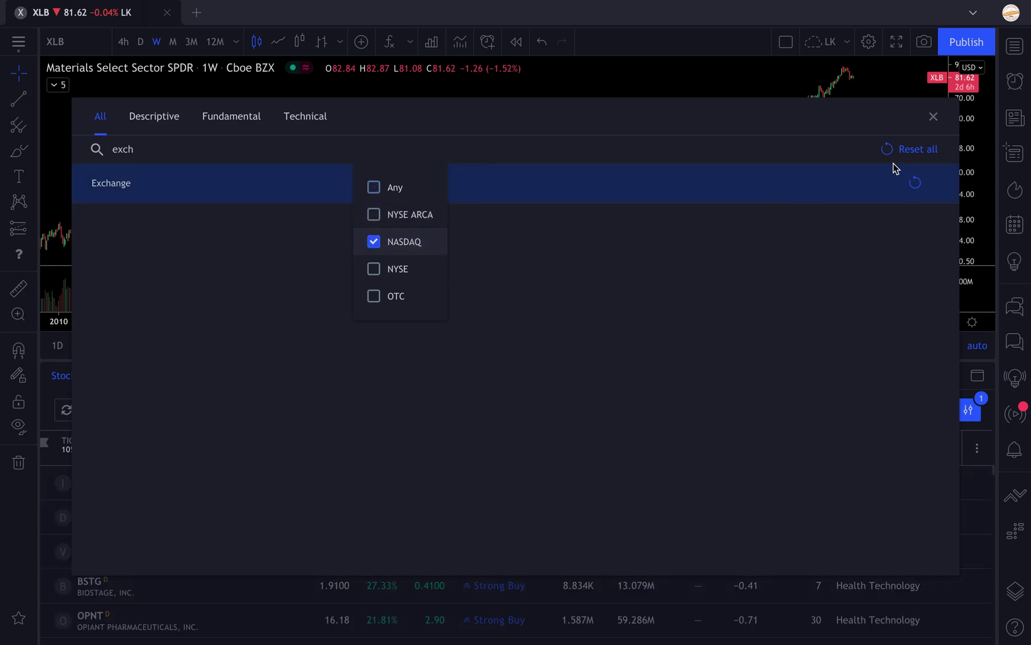
click(934, 117)
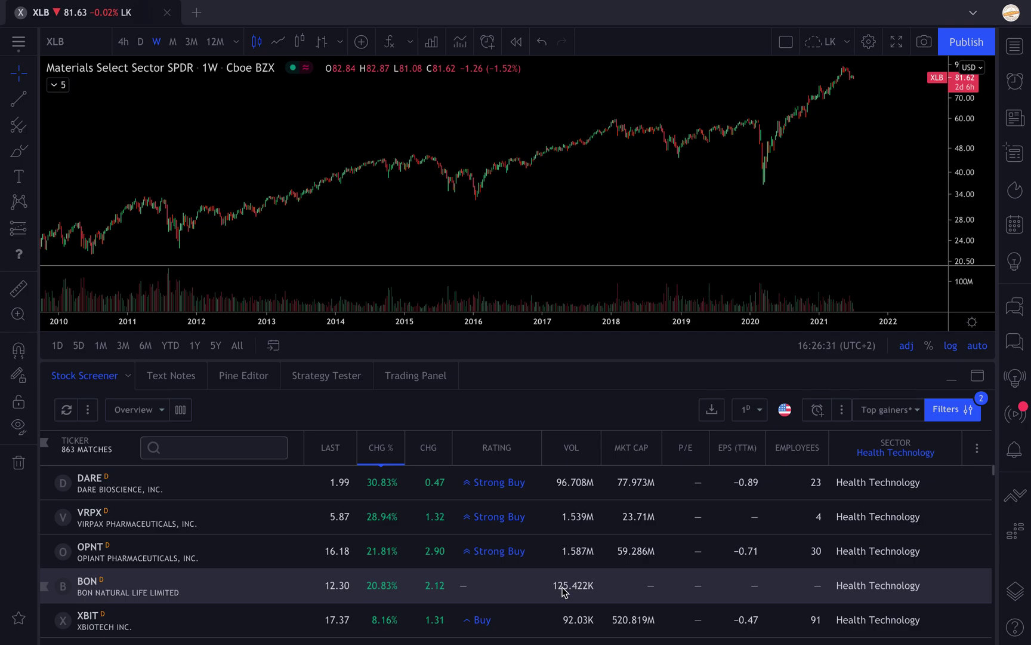
click(950, 416)
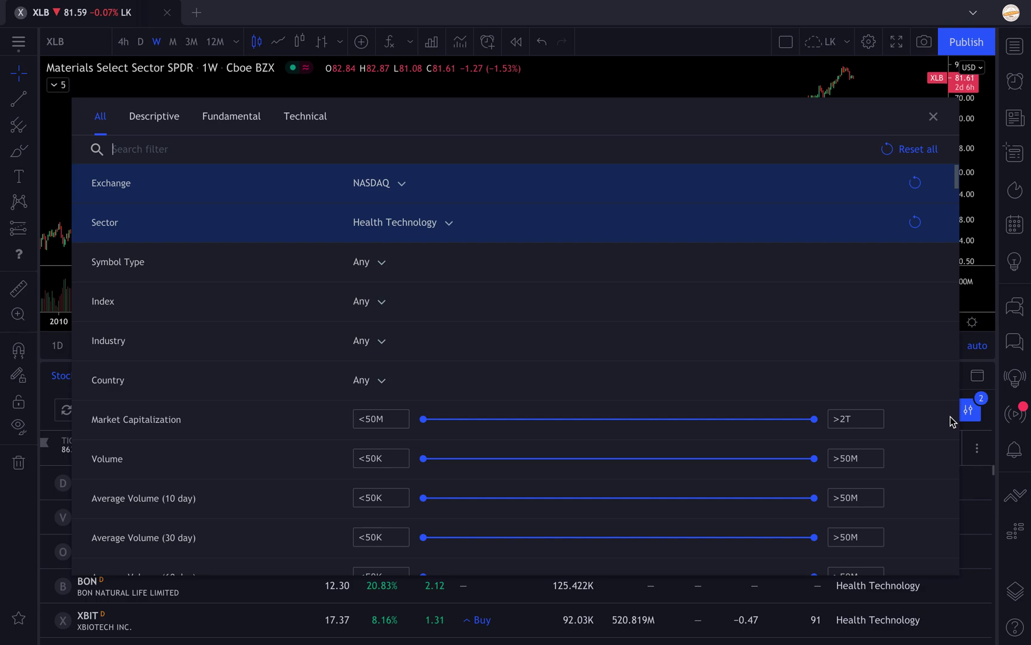
Close the filters and briefly view the watchlist panel beside the DARE weekly chart.
click(933, 127)
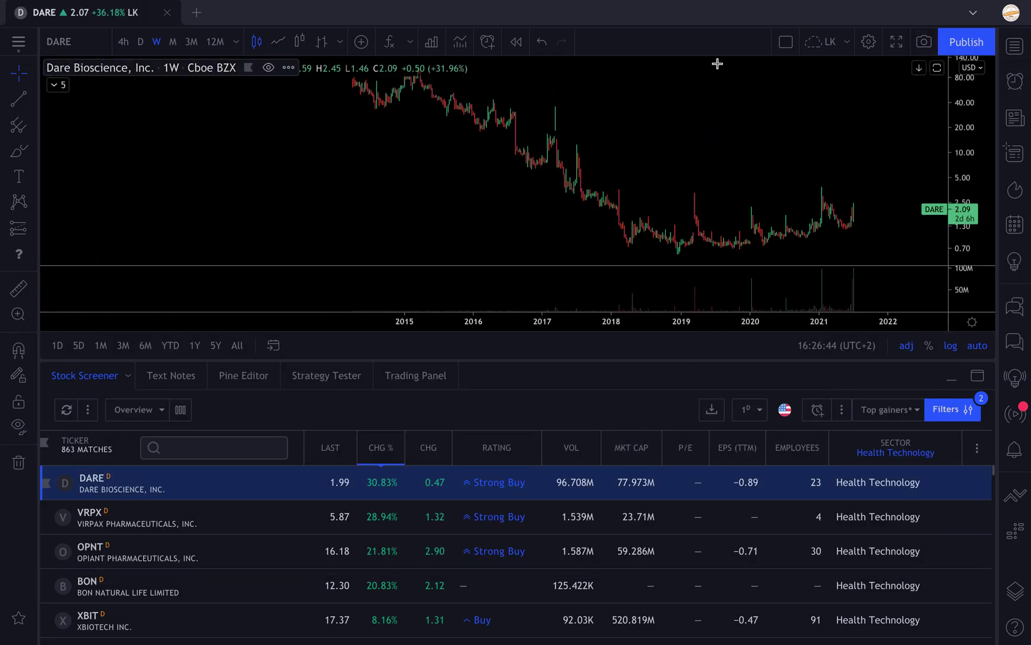
click(1025, 50)
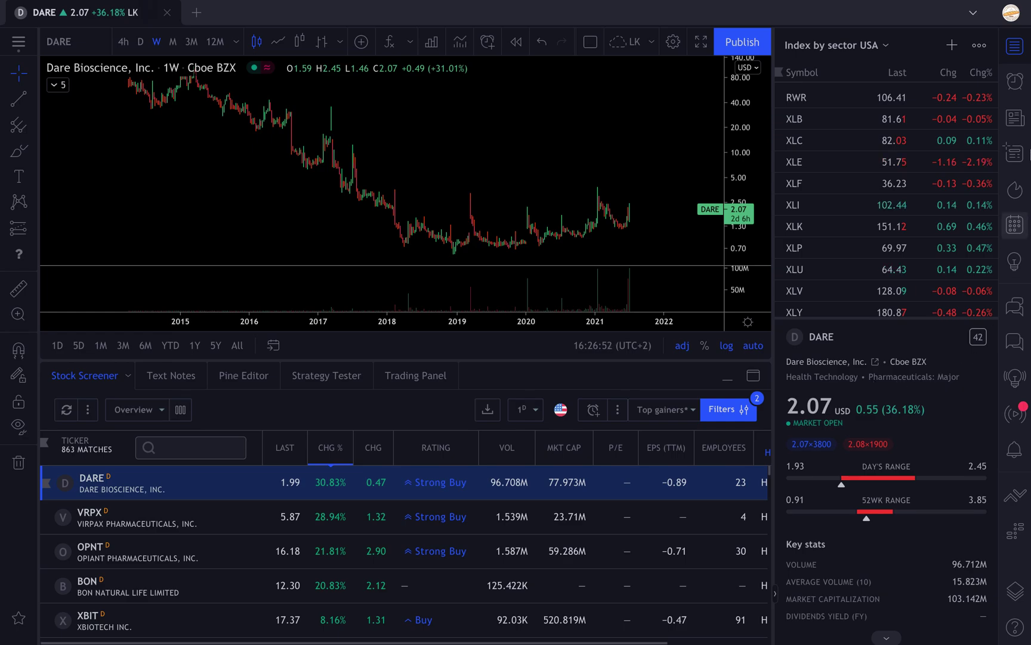
click(1026, 53)
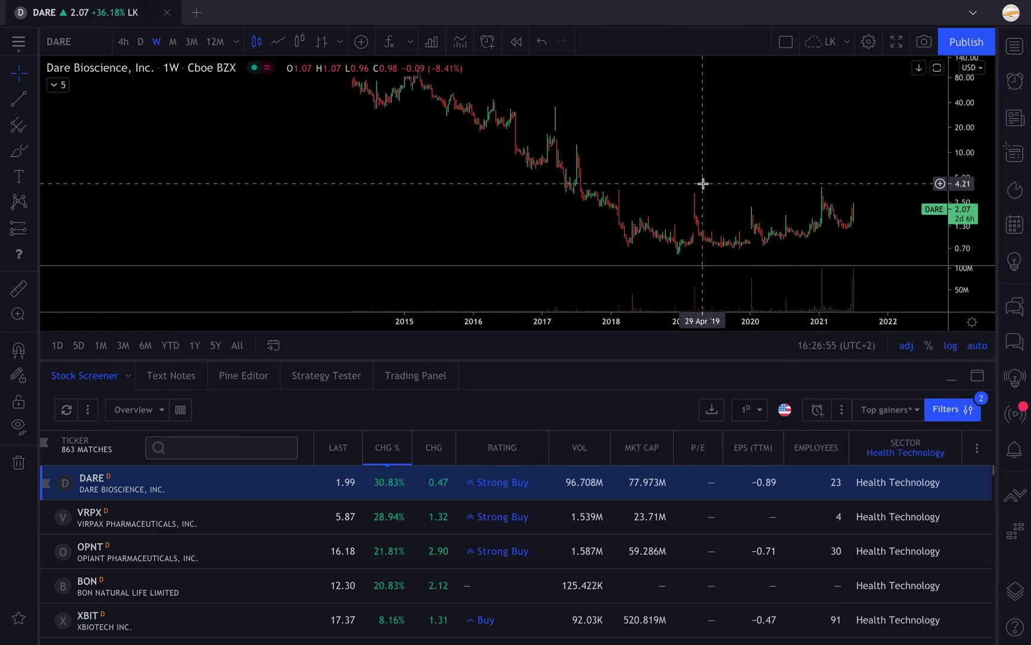
Browse the industry list, clear the filter search, and reset the Sector filter to Any.
click(940, 420)
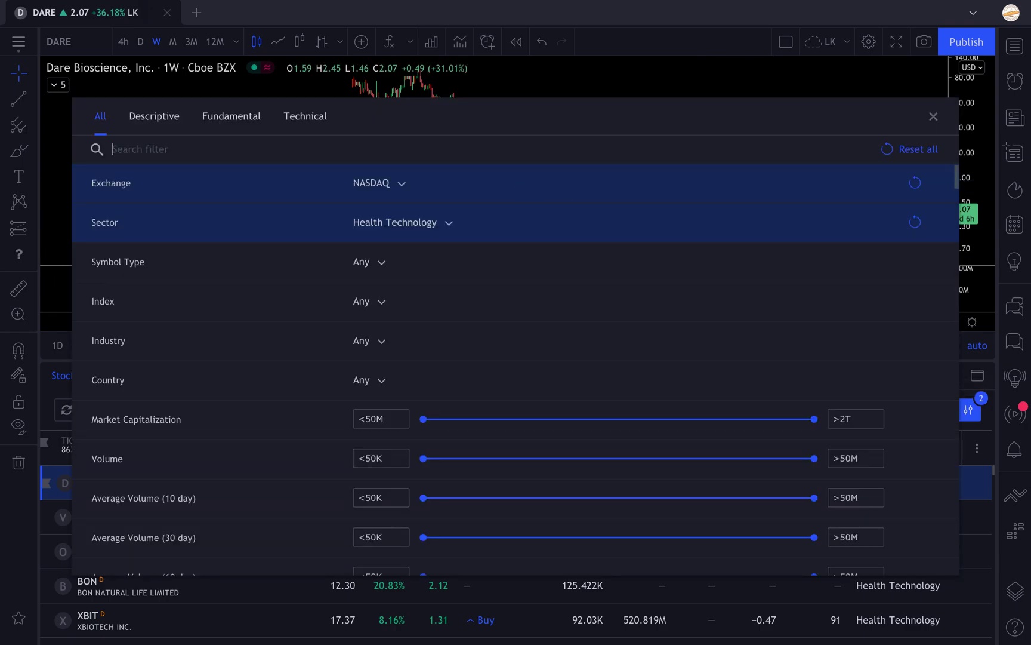
text(indus)
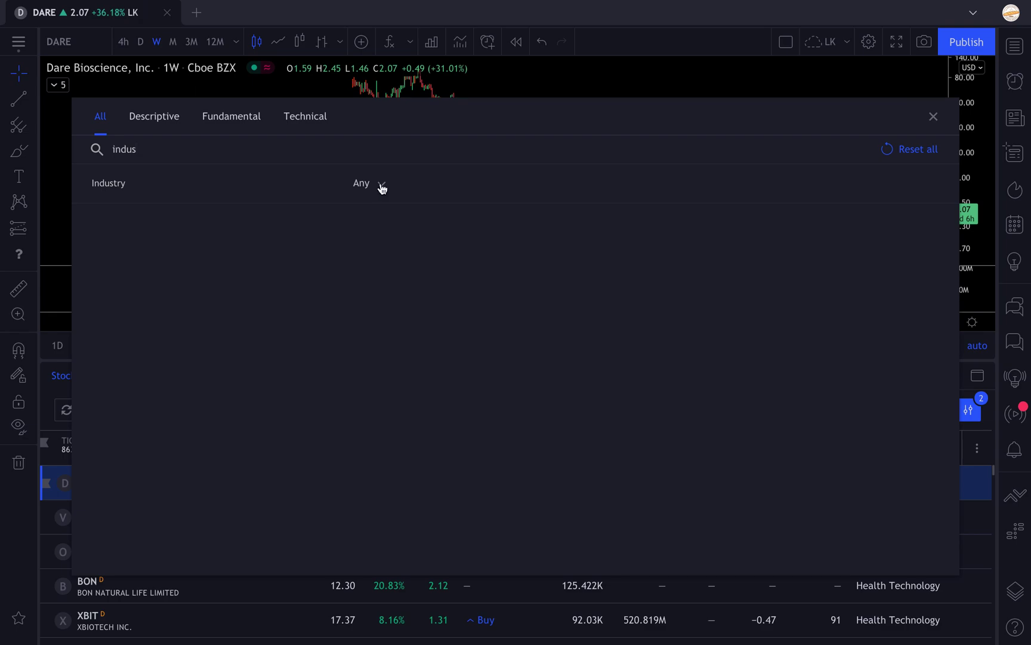
click(382, 189)
scroll(460, 368, down, 3)
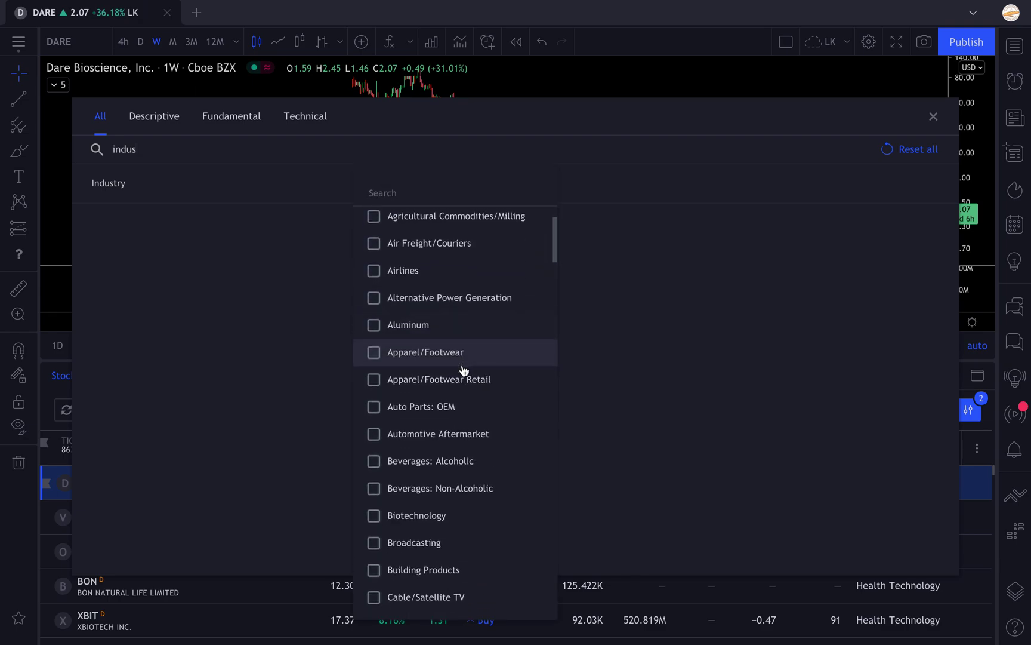
scroll(463, 370, down, 5)
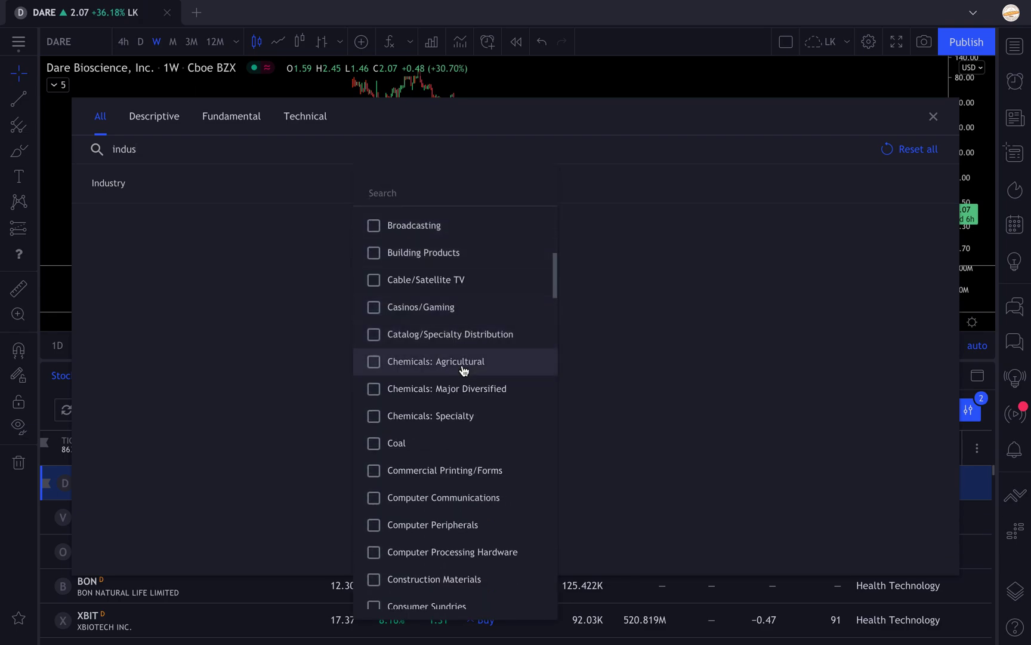
scroll(463, 369, up, 6)
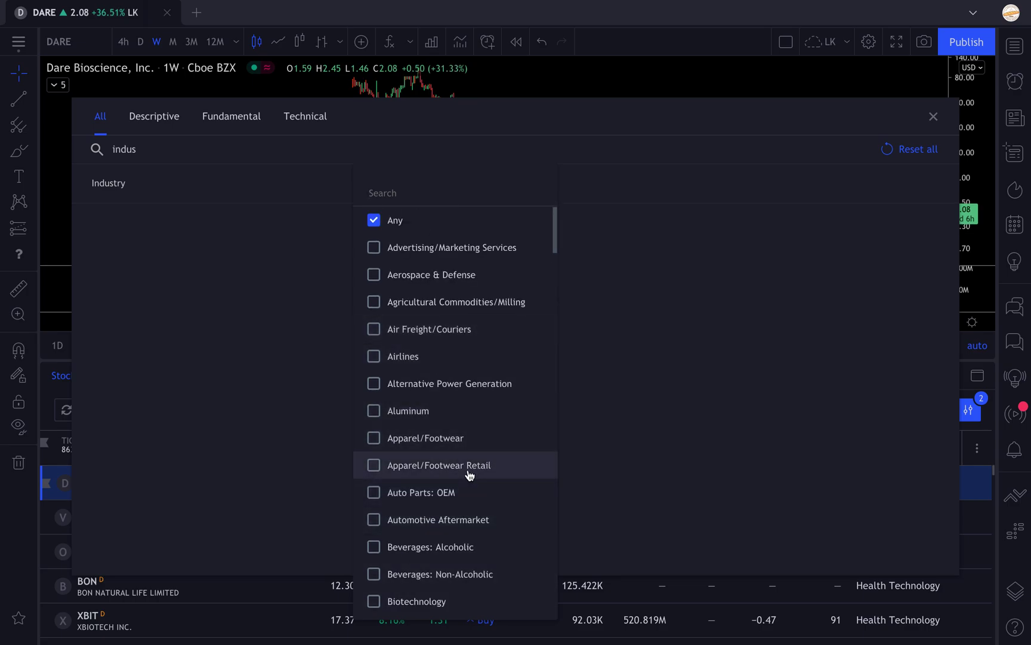
click(263, 344)
double_click(352, 149)
key(BackSpace)
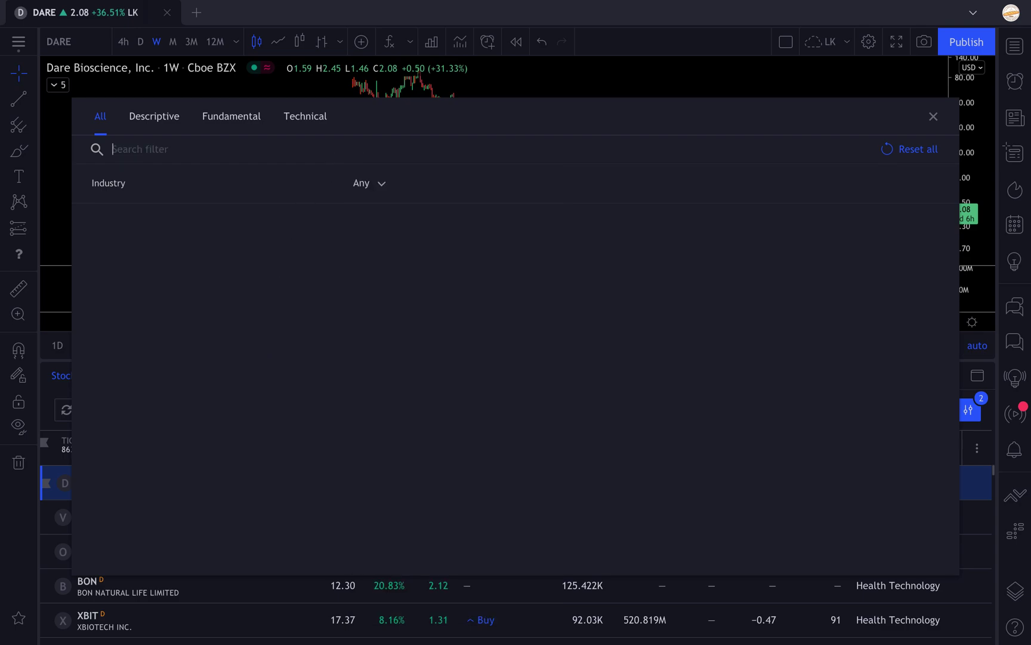
click(915, 221)
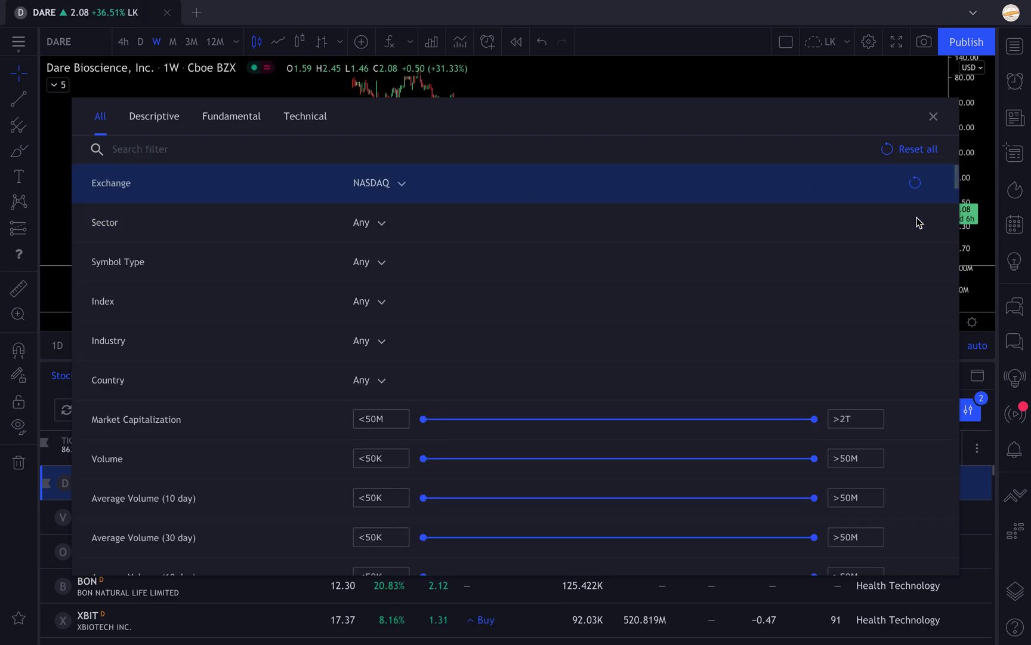
Set the Industry filter to Semiconductors, narrowing NASDAQ results to 66 matches led by SGH.
click(623, 148)
text(indus)
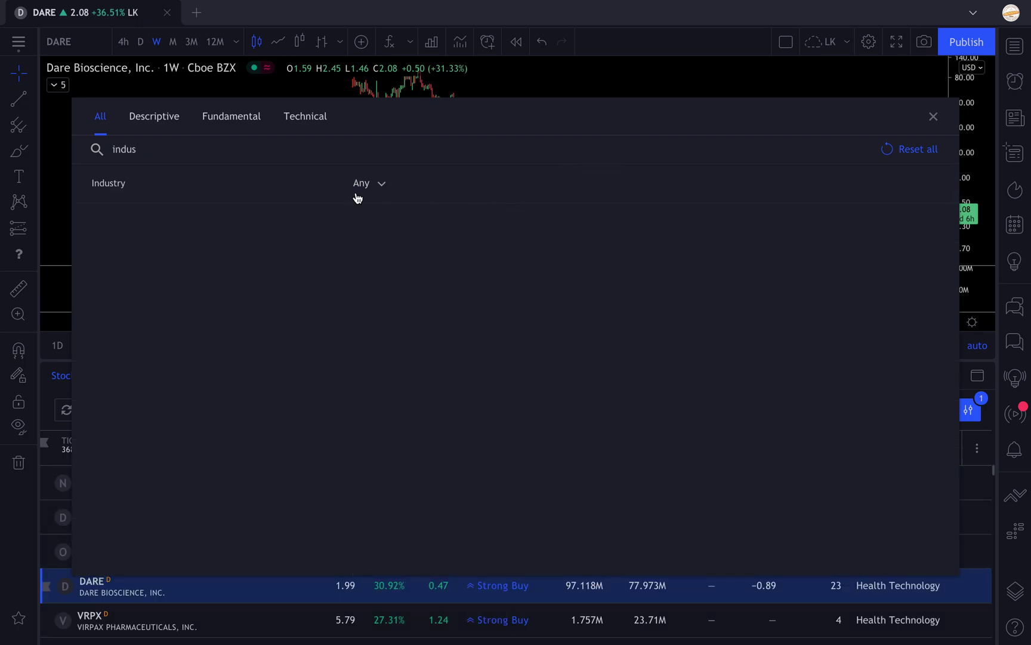
click(357, 198)
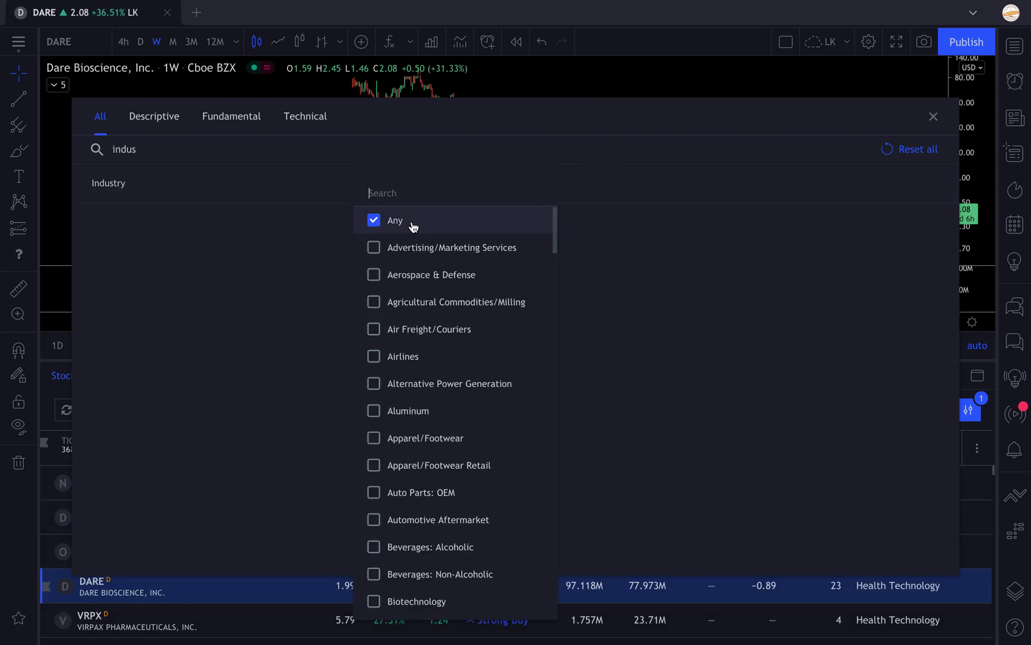
text(semi)
click(374, 222)
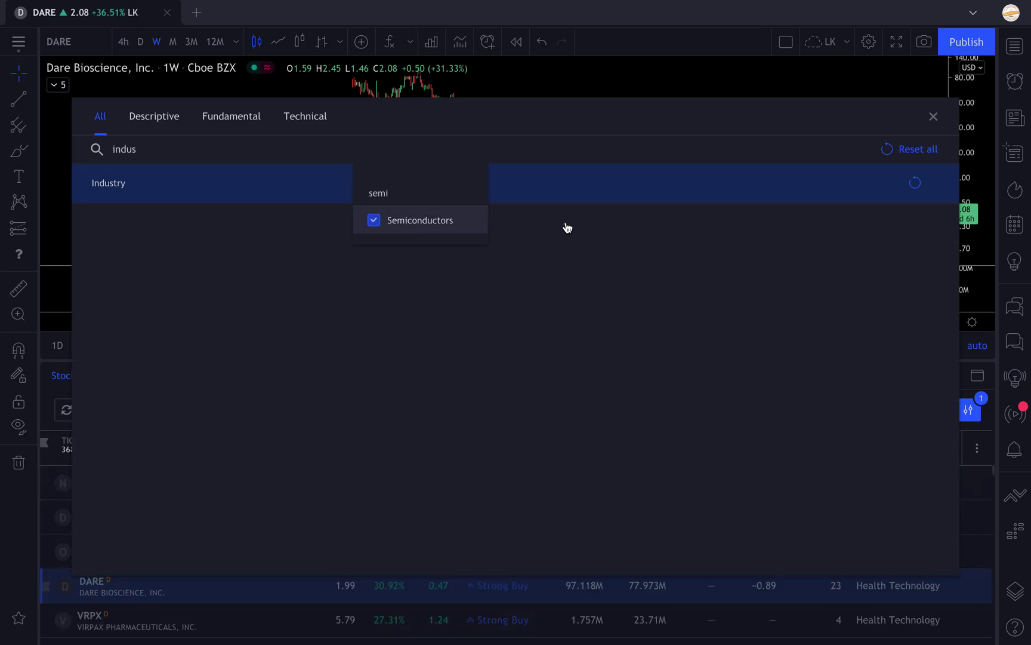
click(934, 121)
click(934, 119)
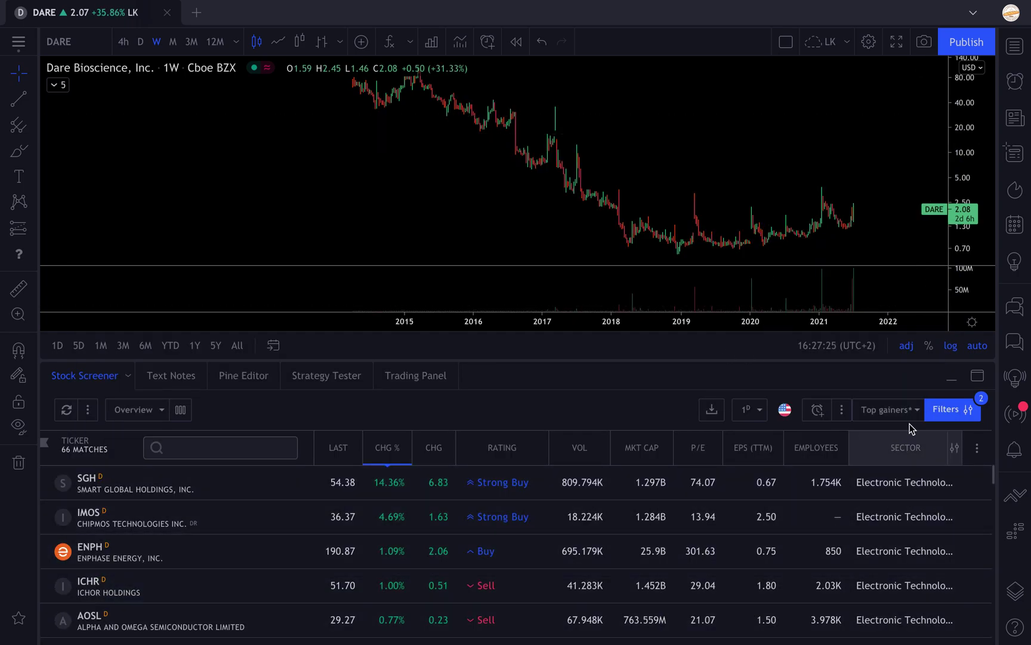
click(940, 409)
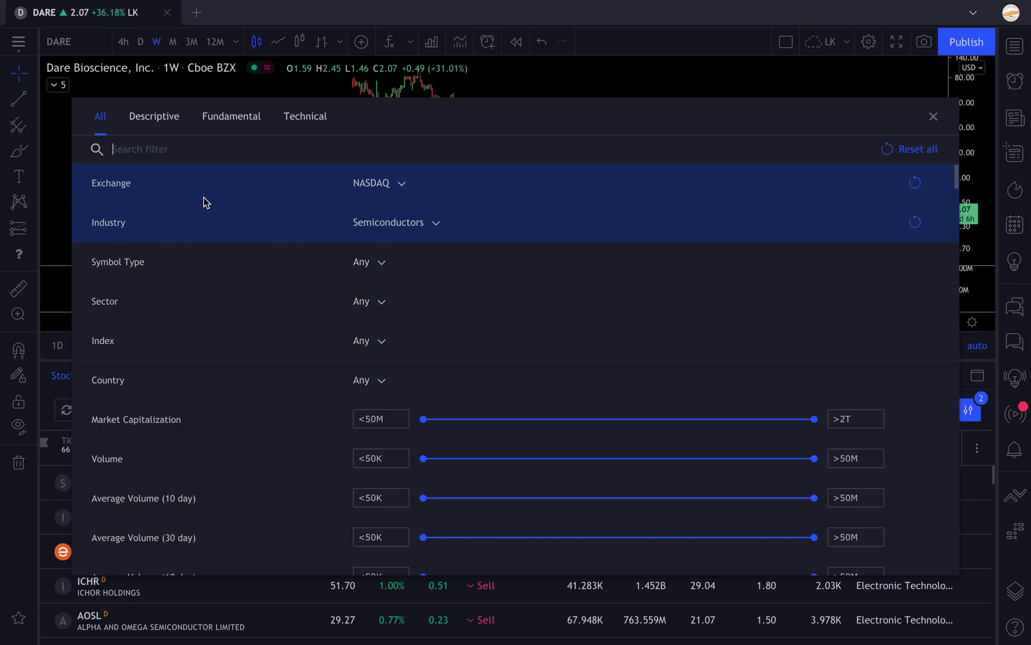
Reset the Exchange filter to any exchange, widening Semiconductors results to 82 matches.
click(934, 117)
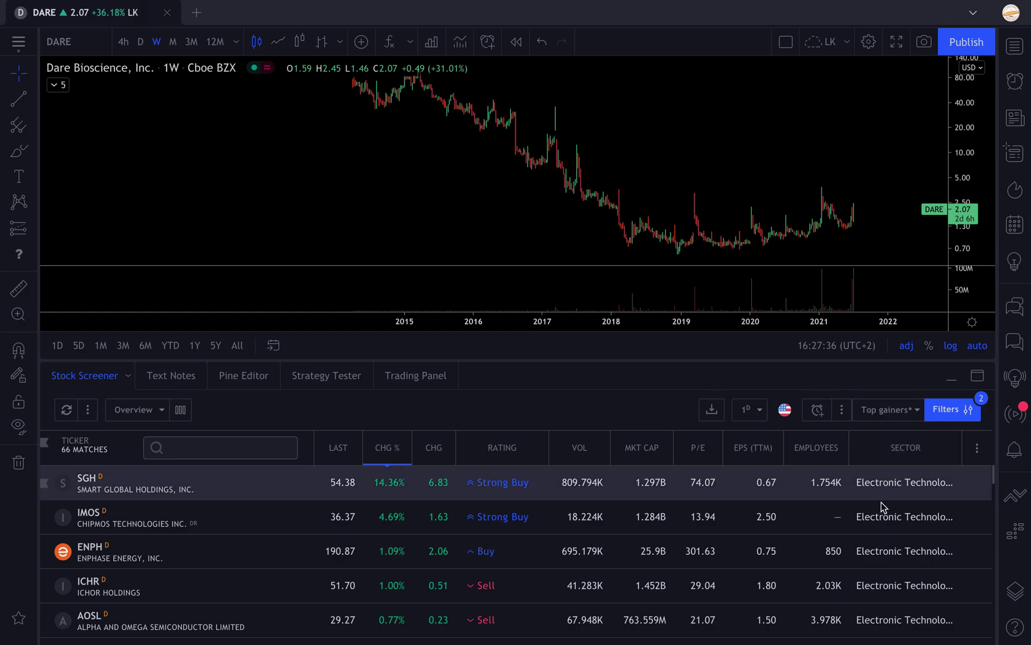
click(953, 410)
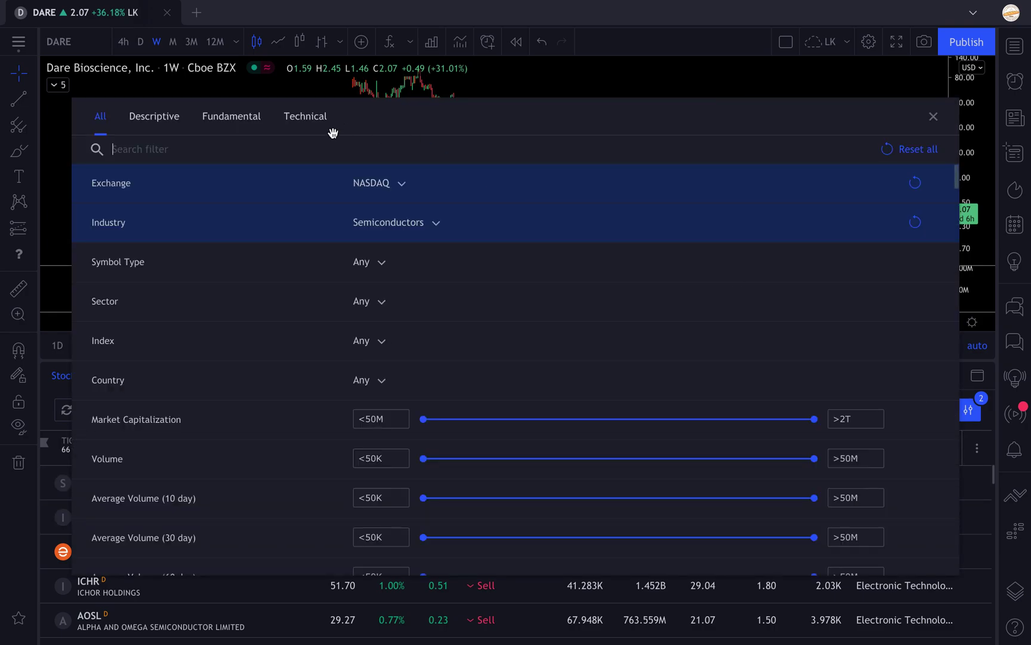
click(915, 184)
click(933, 116)
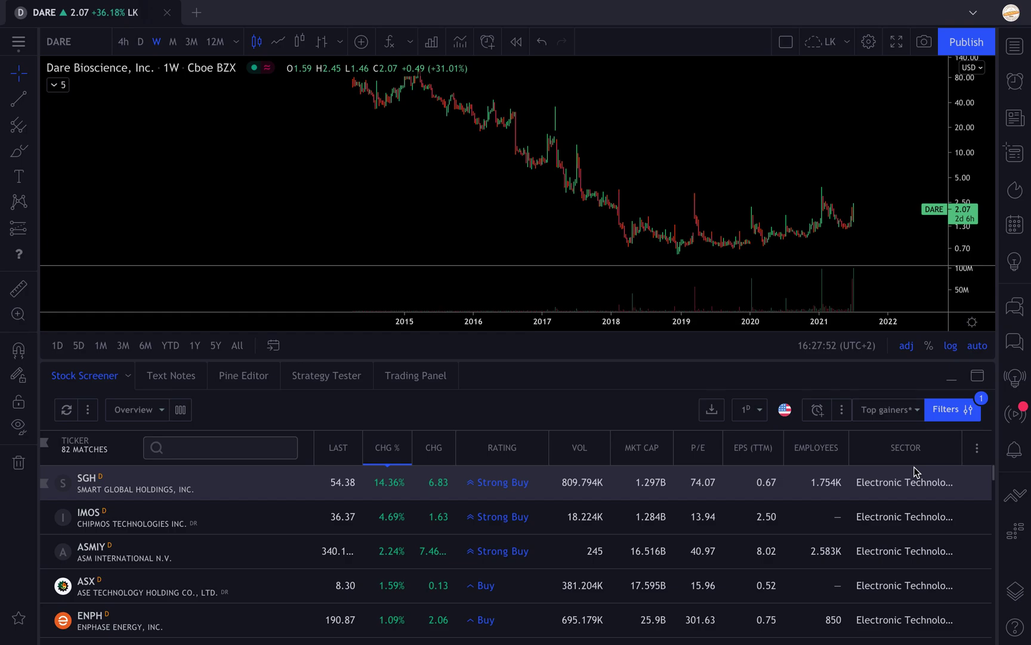
click(947, 410)
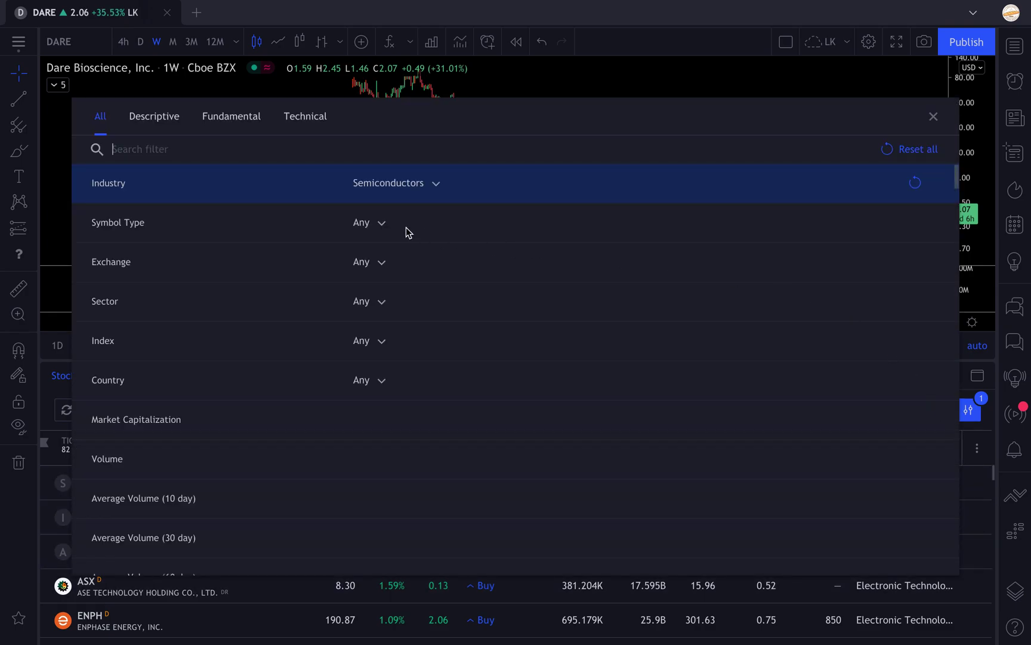
click(934, 117)
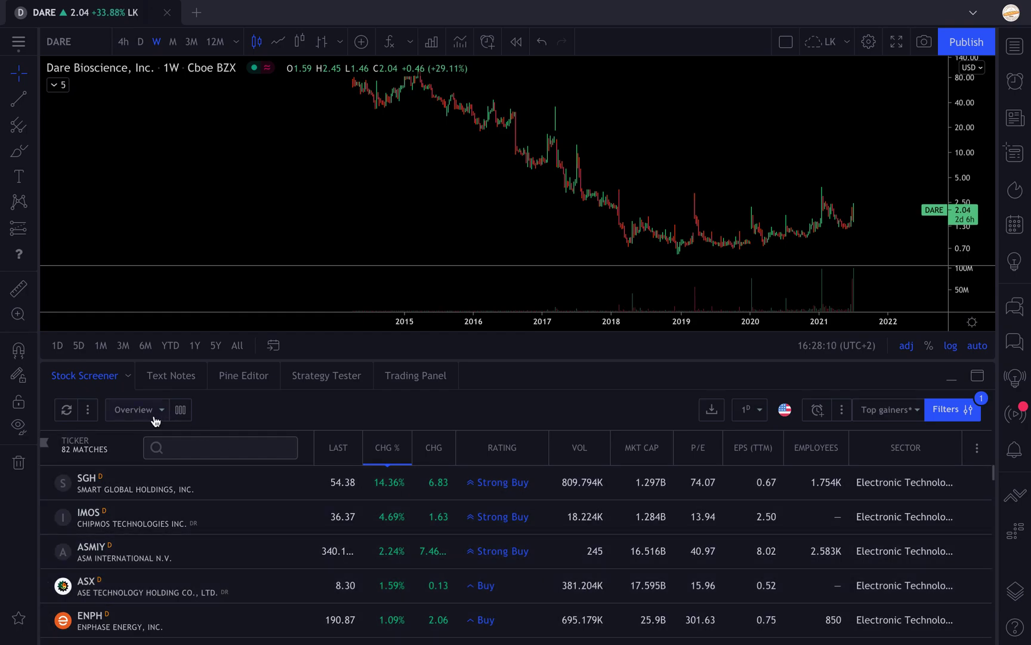
Remove the RATING column from the screener table.
click(151, 417)
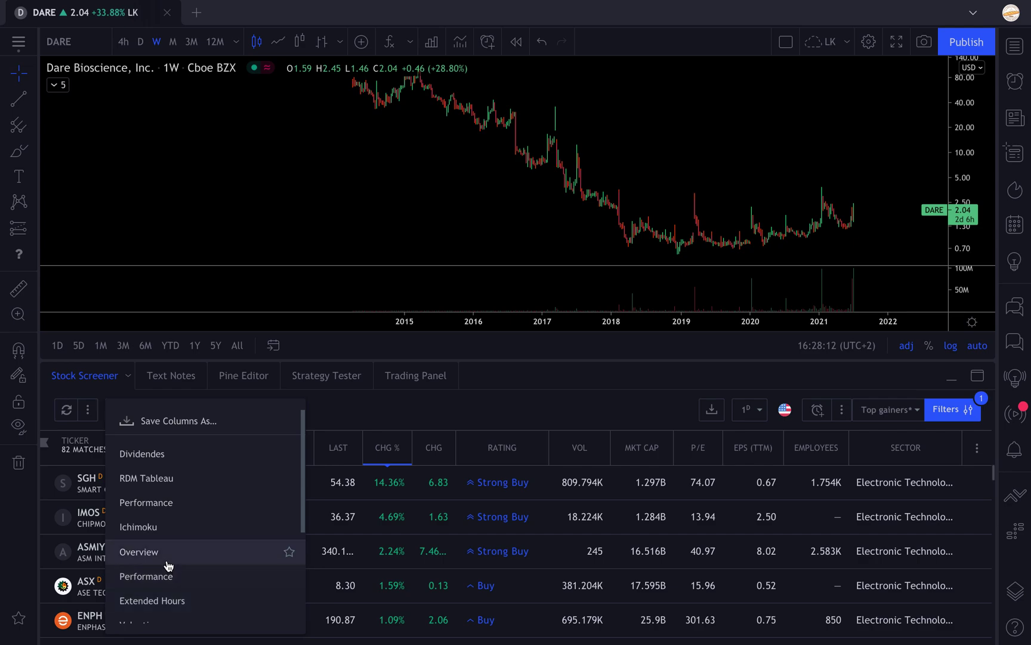
click(366, 424)
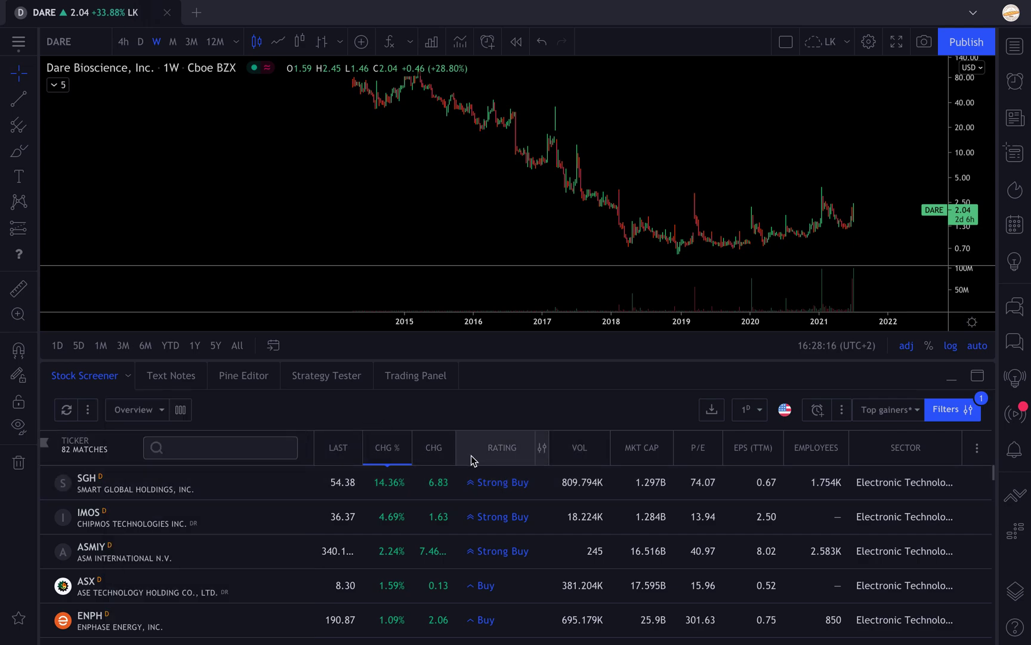
right_click(495, 459)
click(486, 427)
right_click(498, 449)
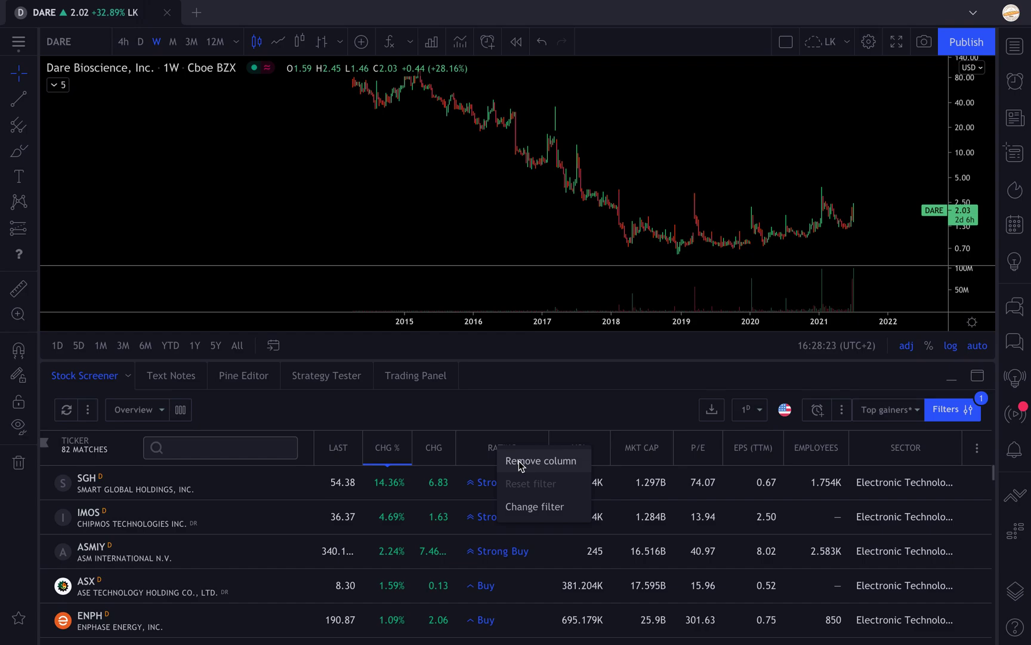
click(520, 462)
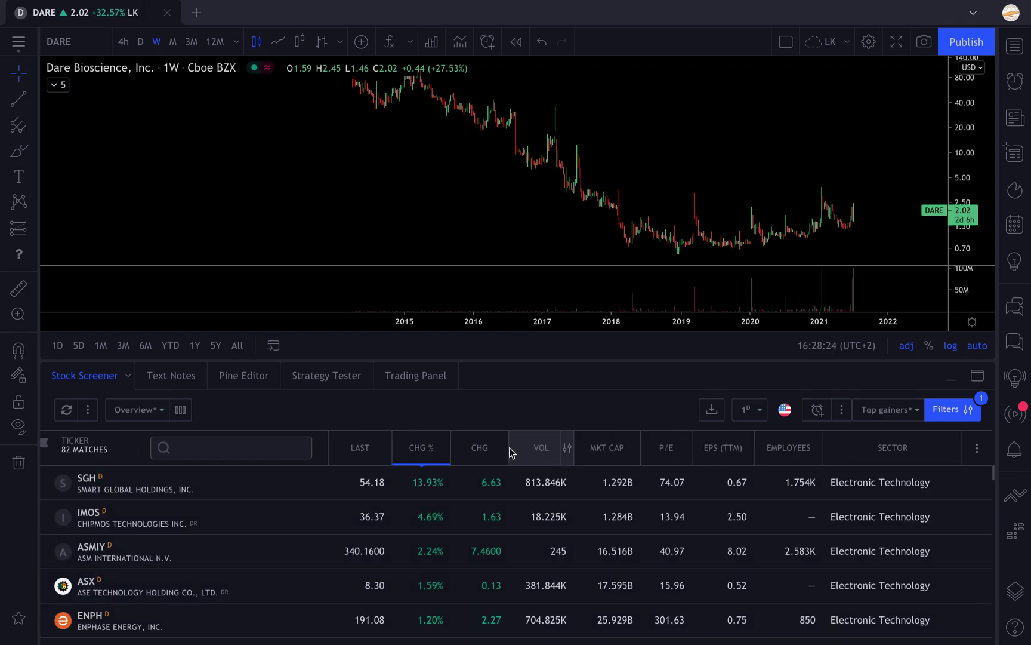
Remove the CHG, P/E, EPS (TTM) and EMPLOYEES columns.
right_click(487, 455)
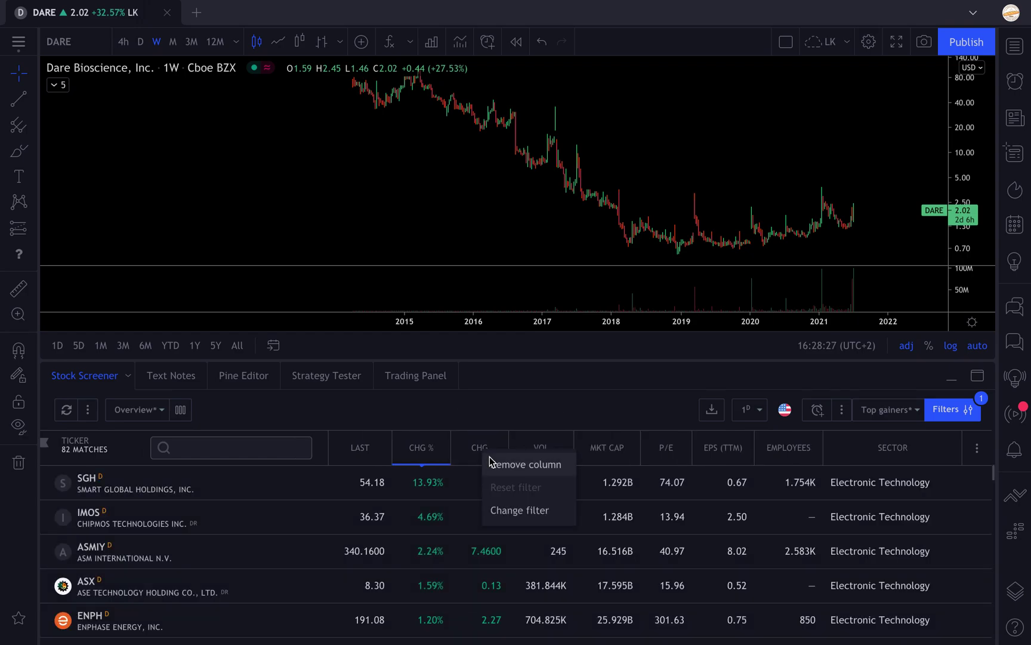
click(493, 463)
right_click(634, 450)
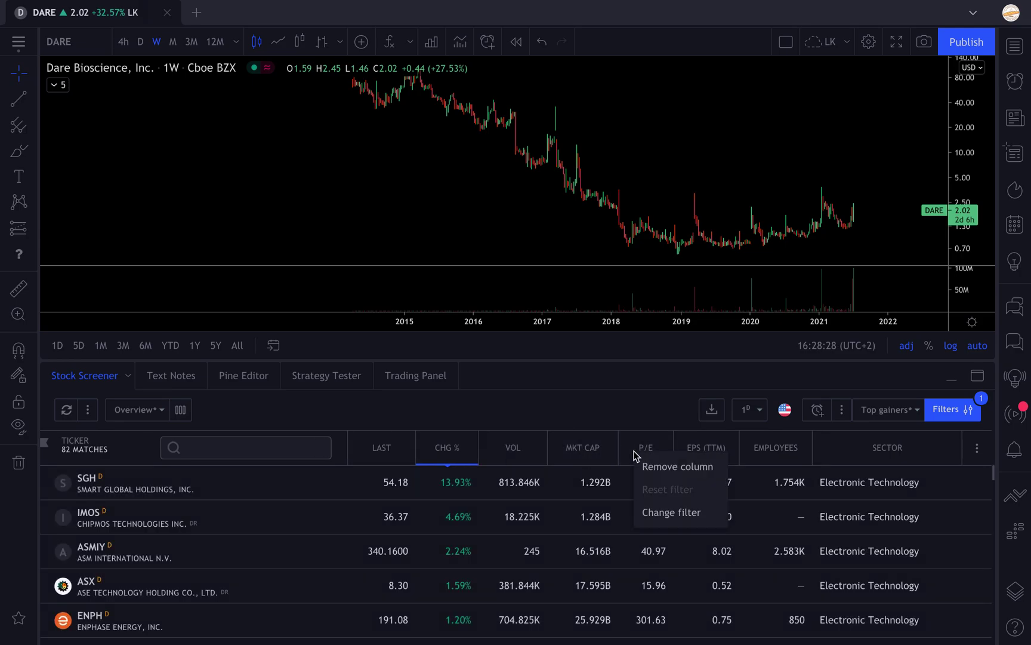
click(646, 466)
right_click(670, 454)
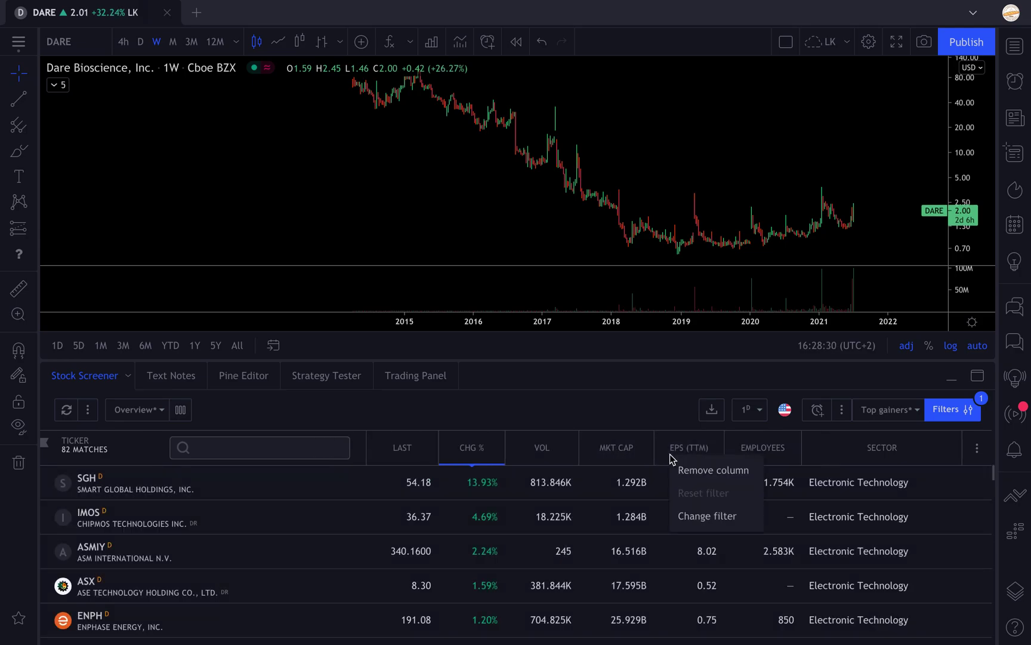
click(685, 464)
right_click(729, 455)
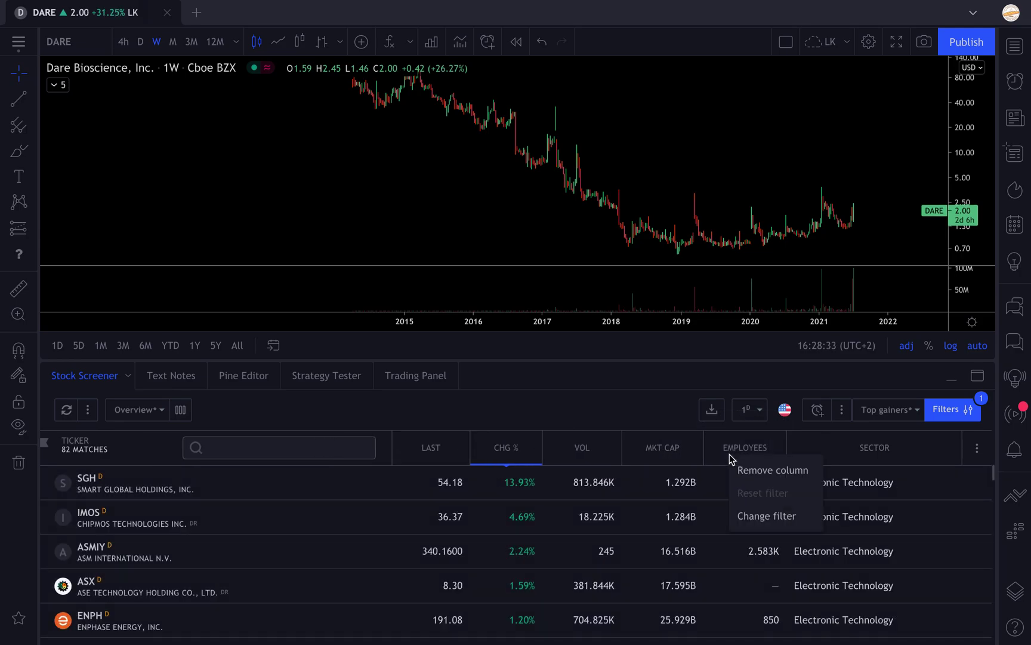
click(741, 468)
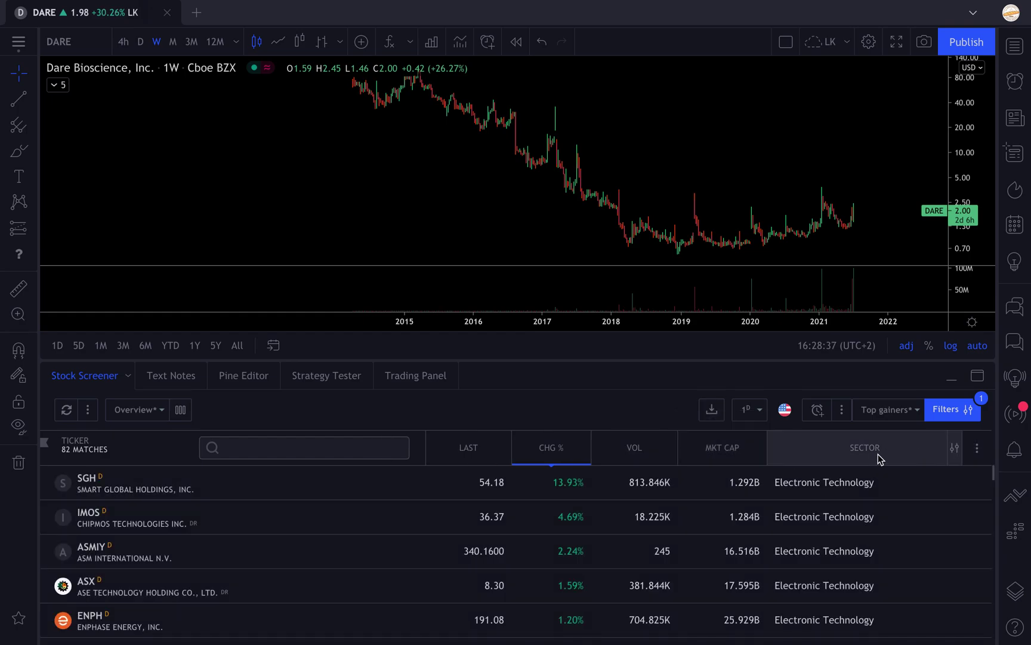
Add the Industry column after Sector and confirm it shows Semiconductors for every stock.
click(977, 447)
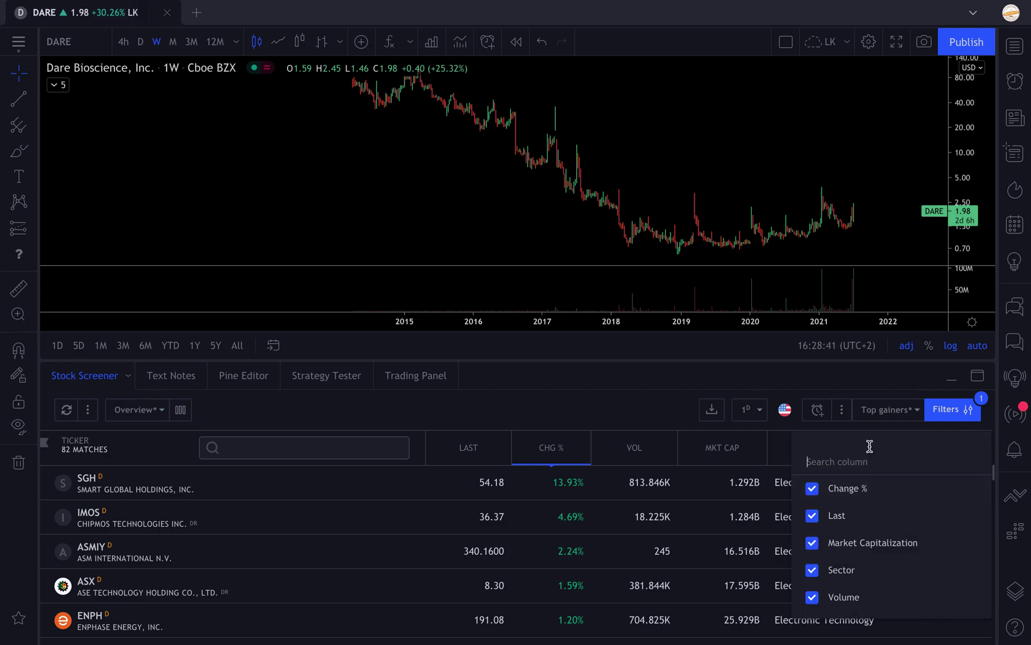
text(indus)
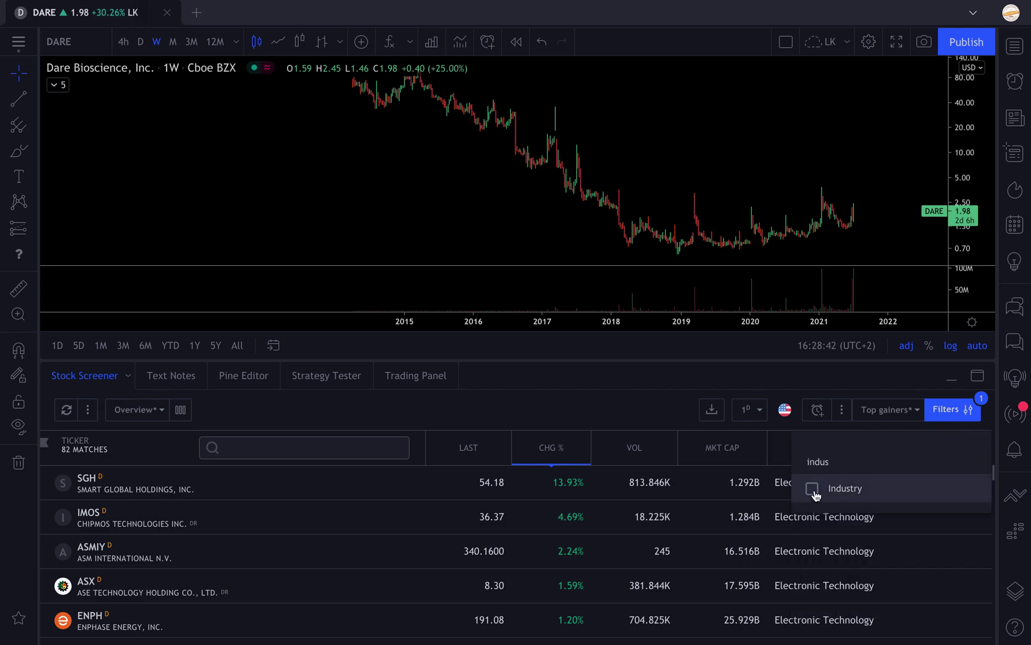
click(812, 489)
click(639, 400)
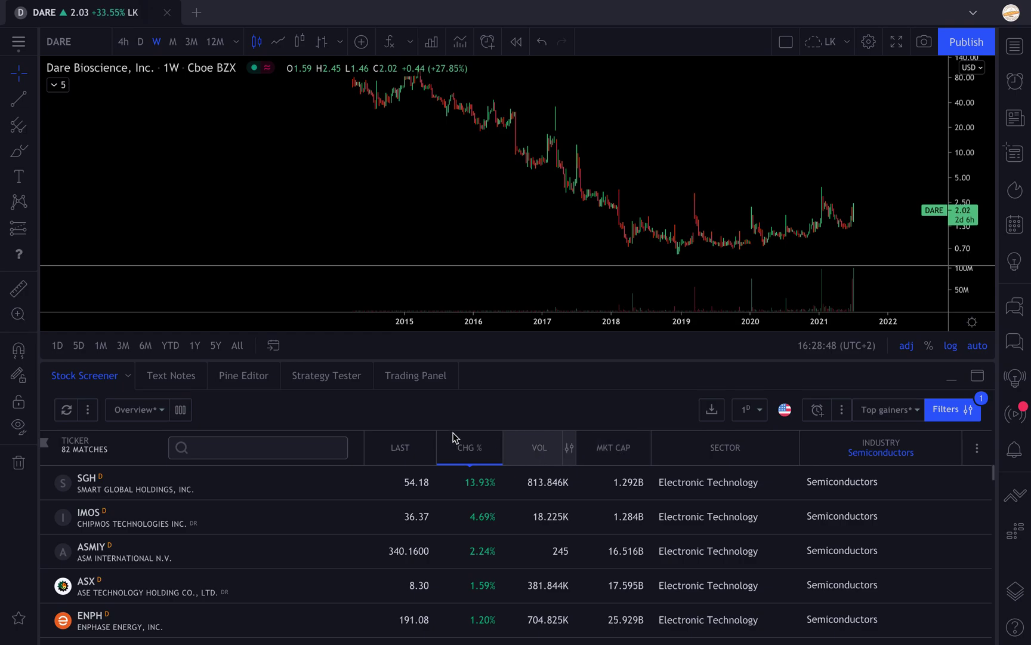
click(977, 450)
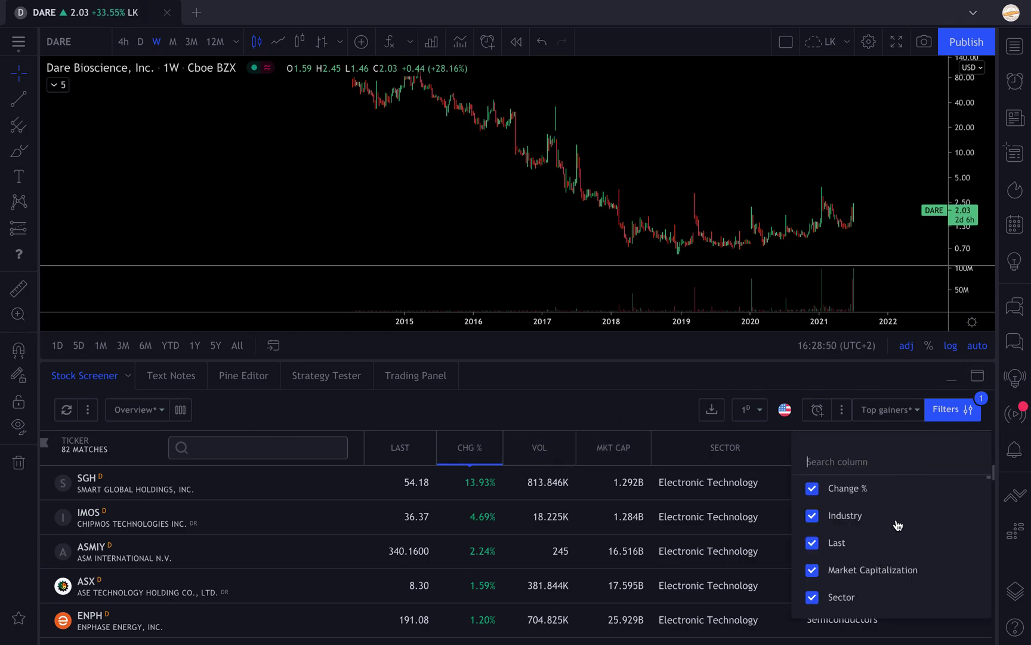
click(641, 402)
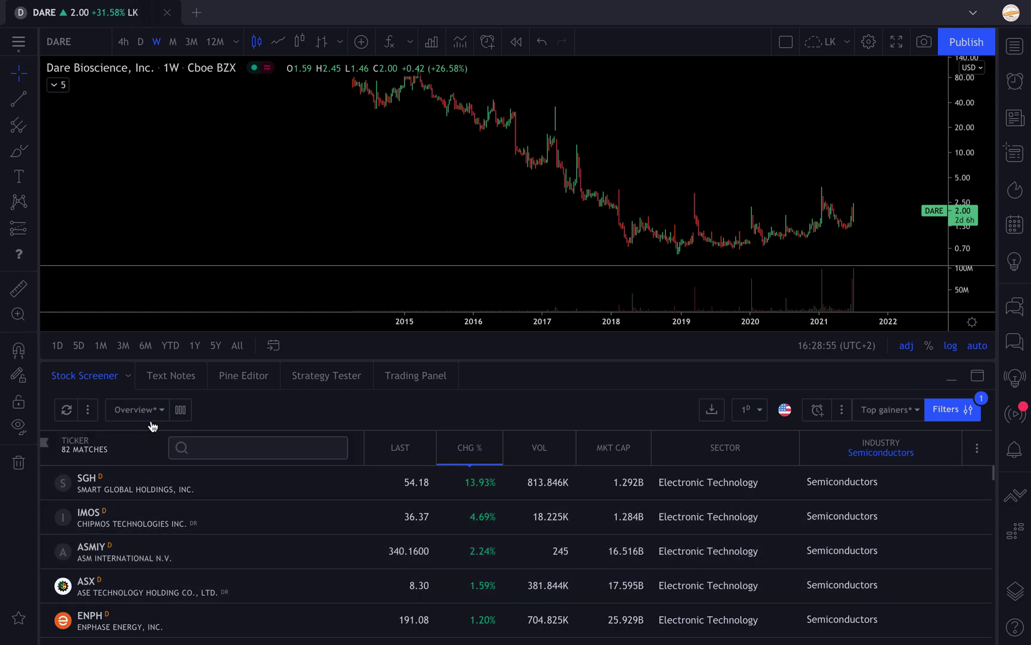
Save the current columns as a new set named 'Sector analysis' and make it active.
click(137, 410)
click(165, 423)
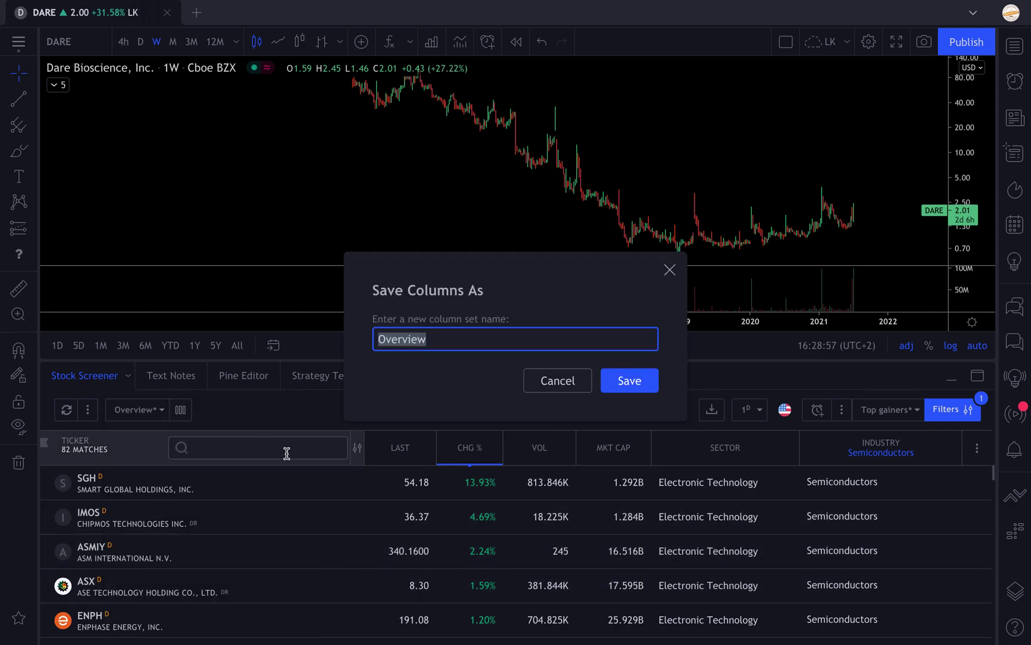
text(Sector an)
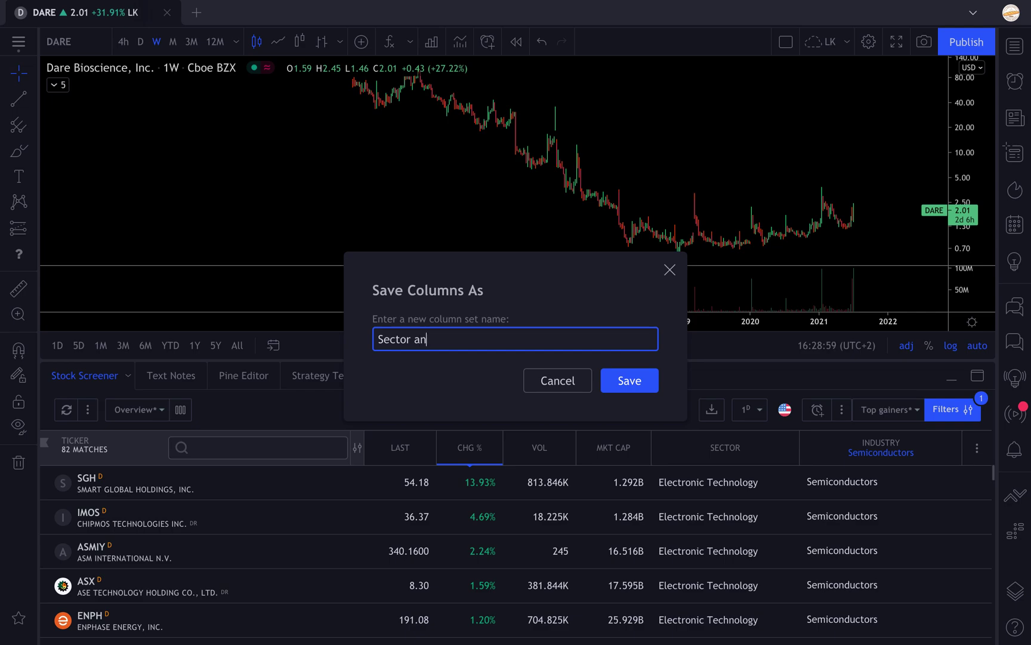
text(alysis)
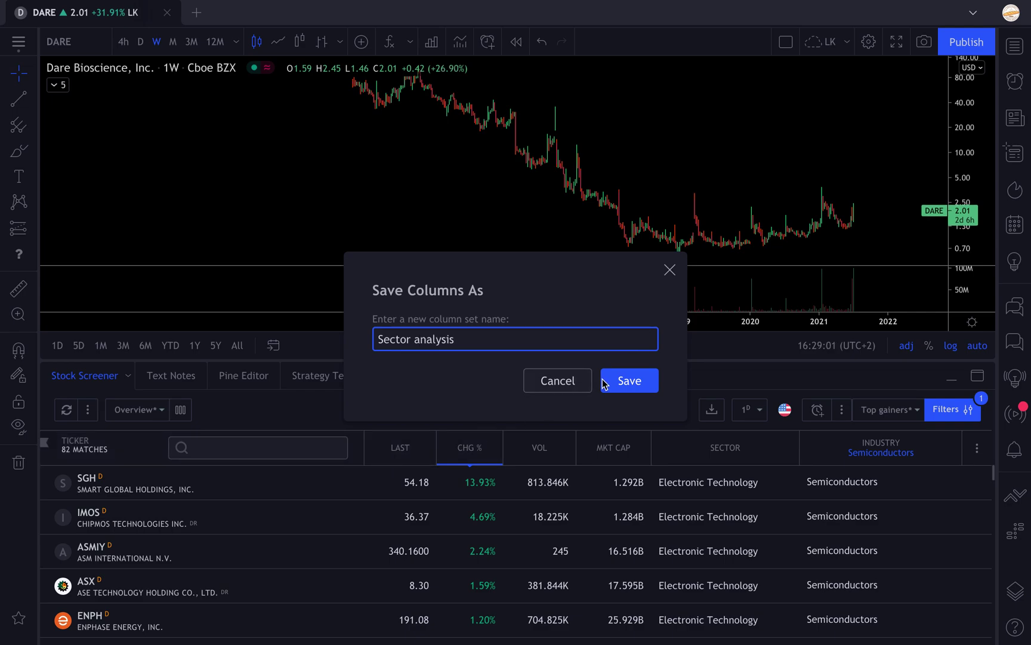
click(620, 381)
click(163, 416)
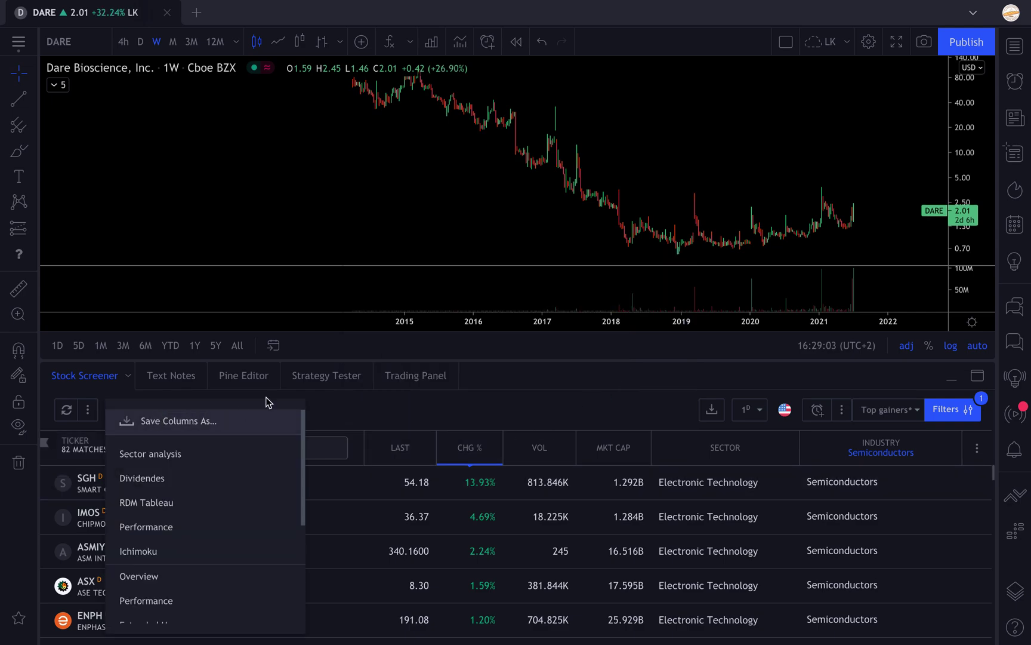
click(168, 452)
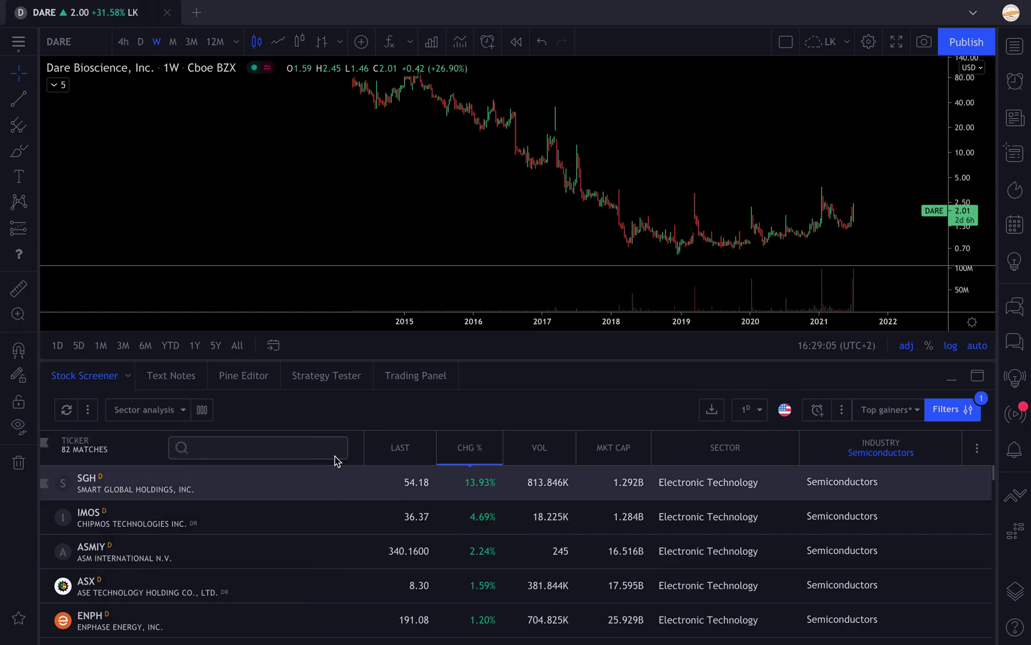